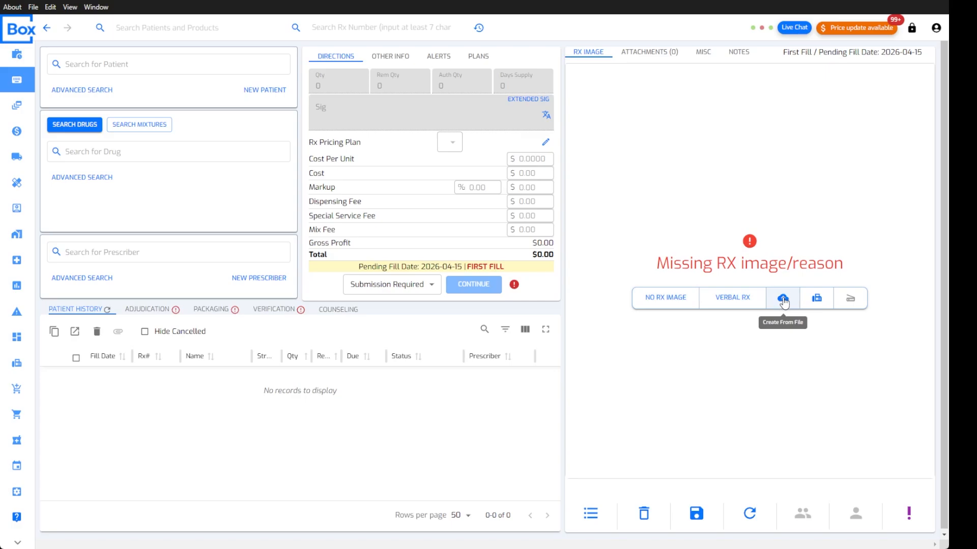
# Attach the archived Mar 9, 6:32 PM fax as the Rx image, with faxes shown from 02/01/2026
pyautogui.click(817, 299)
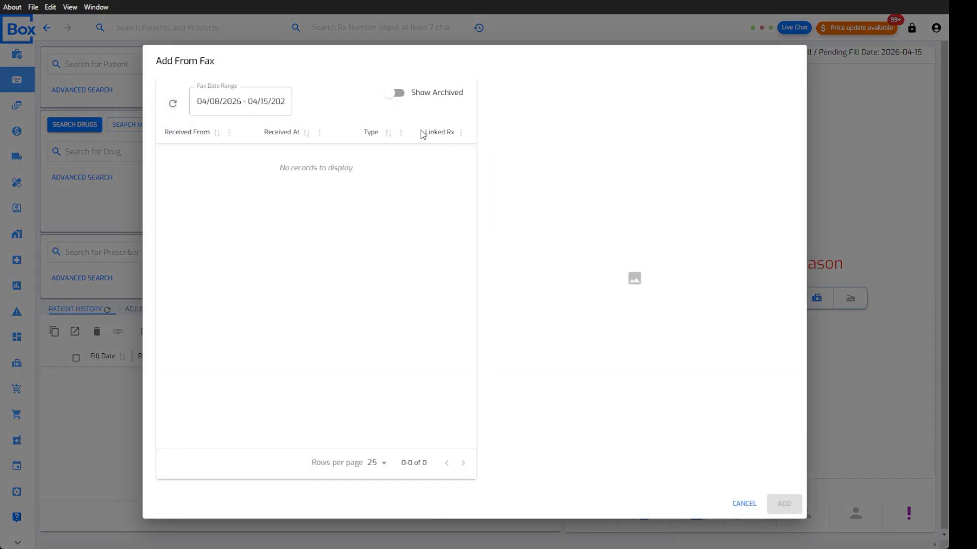
pyautogui.click(402, 92)
pyautogui.click(235, 105)
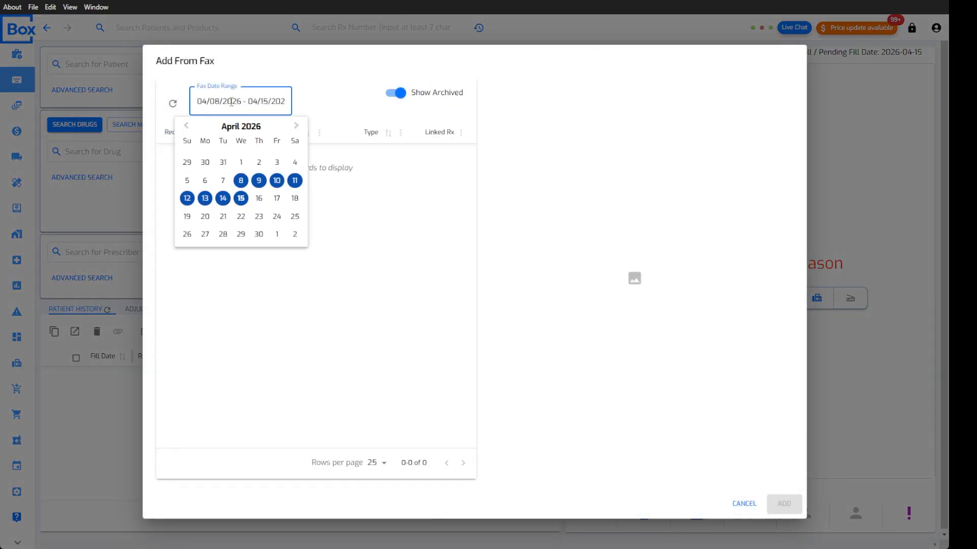
pyautogui.click(186, 125)
pyautogui.click(187, 125)
pyautogui.click(187, 162)
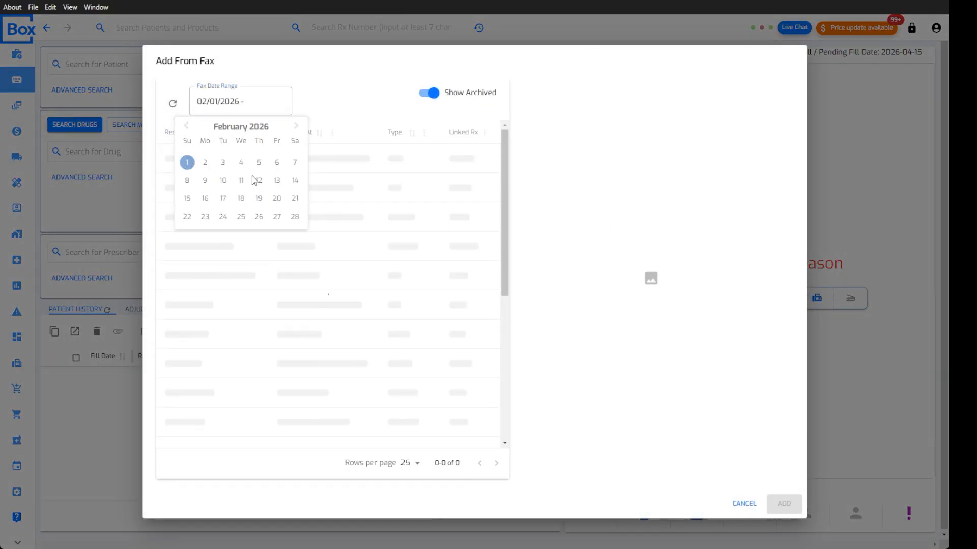
pyautogui.click(479, 122)
pyautogui.click(360, 173)
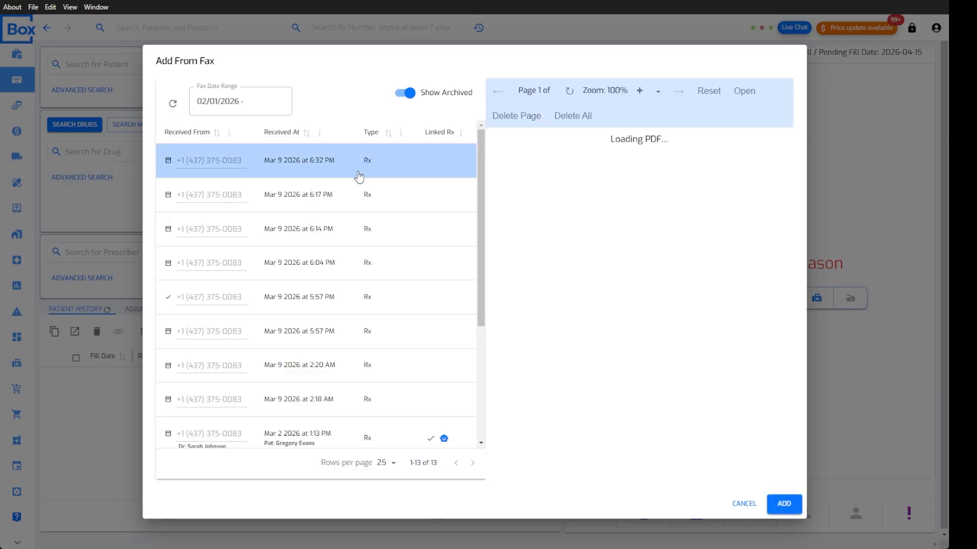
pyautogui.click(796, 510)
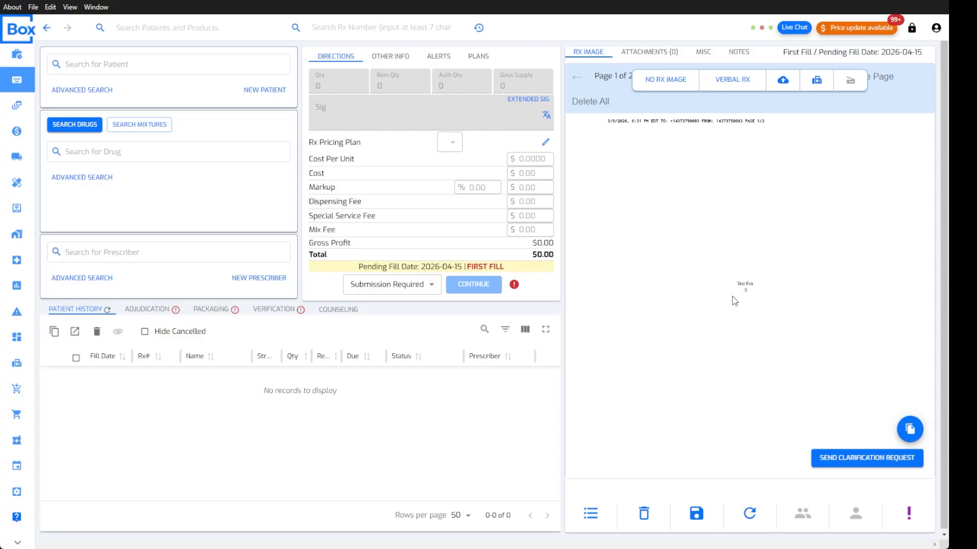
# Inspect the attached fax page in the RX IMAGE viewer and attempt to save the prescription
pyautogui.moveTo(731, 305); pyautogui.dragTo(740, 289)
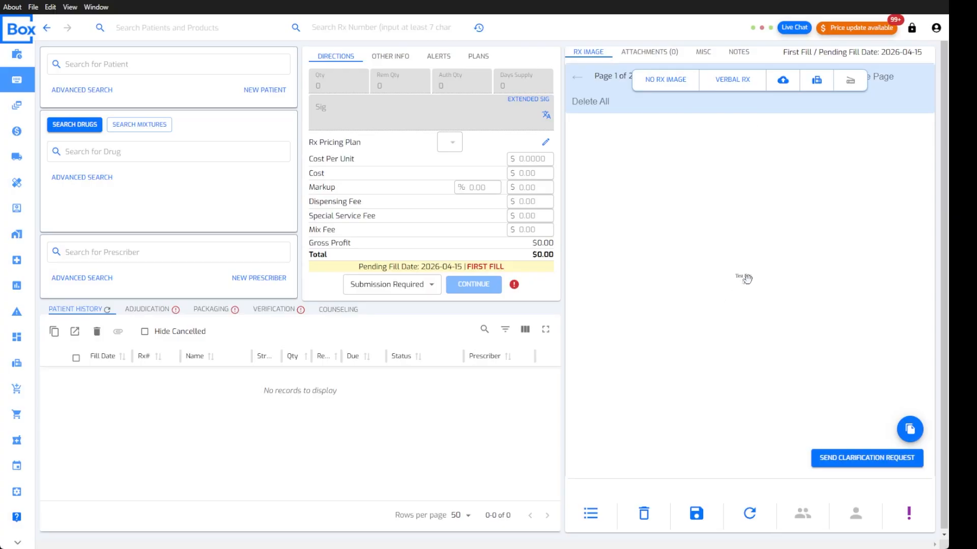
pyautogui.scroll(6, 747, 280)
pyautogui.moveTo(759, 398); pyautogui.dragTo(739, 204)
pyautogui.scroll(-3, 731, 304)
pyautogui.moveTo(730, 304); pyautogui.dragTo(727, 243)
pyautogui.moveTo(741, 176); pyautogui.dragTo(751, 282)
pyautogui.scroll(-2, 750, 282)
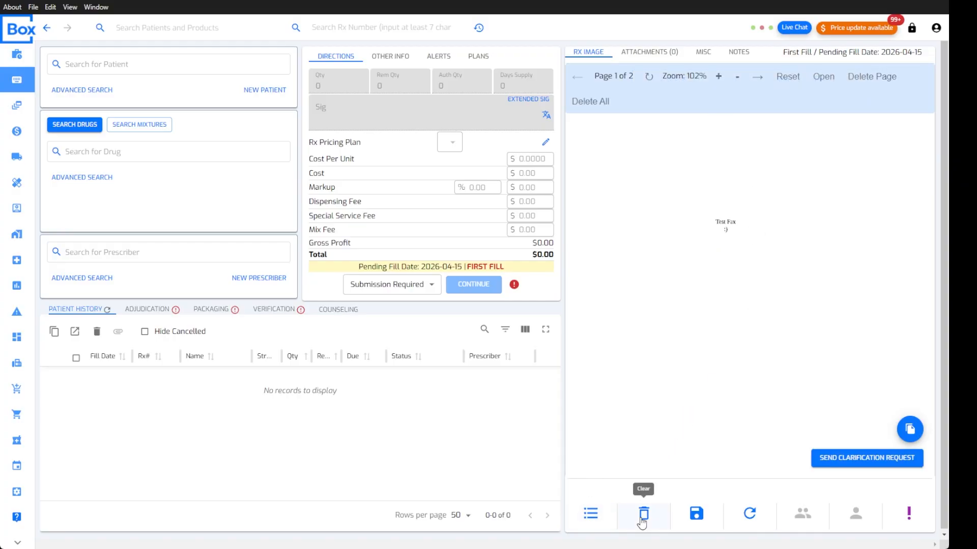
pyautogui.click(700, 510)
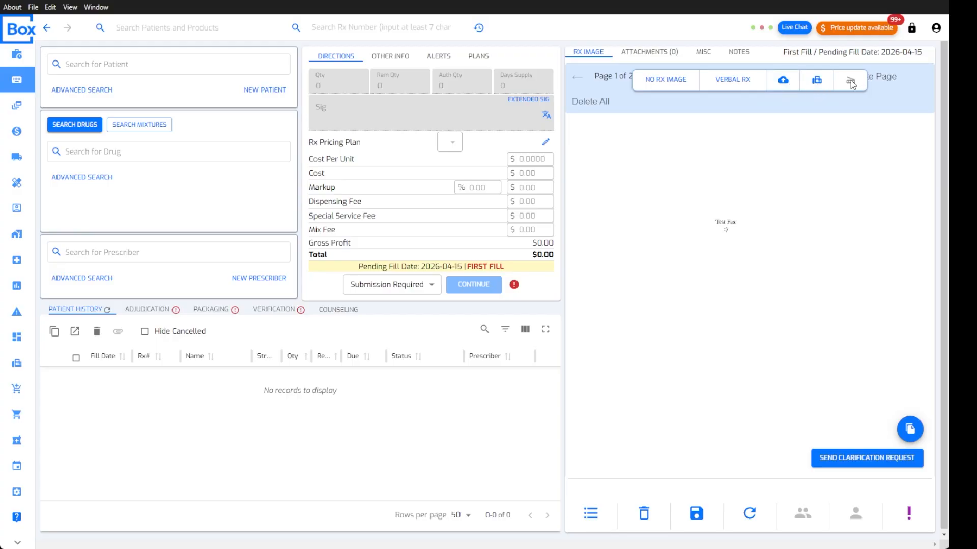
# Delete the attached test fax image from the prescription, confirming with YES
pyautogui.moveTo(756, 200)
pyautogui.mouseDown()
pyautogui.moveTo(757, 242)
pyautogui.moveTo(753, 203)
pyautogui.moveTo(762, 213)
pyautogui.moveTo(745, 208)
pyautogui.mouseUp()
pyautogui.click(644, 513)
pyautogui.click(520, 312)
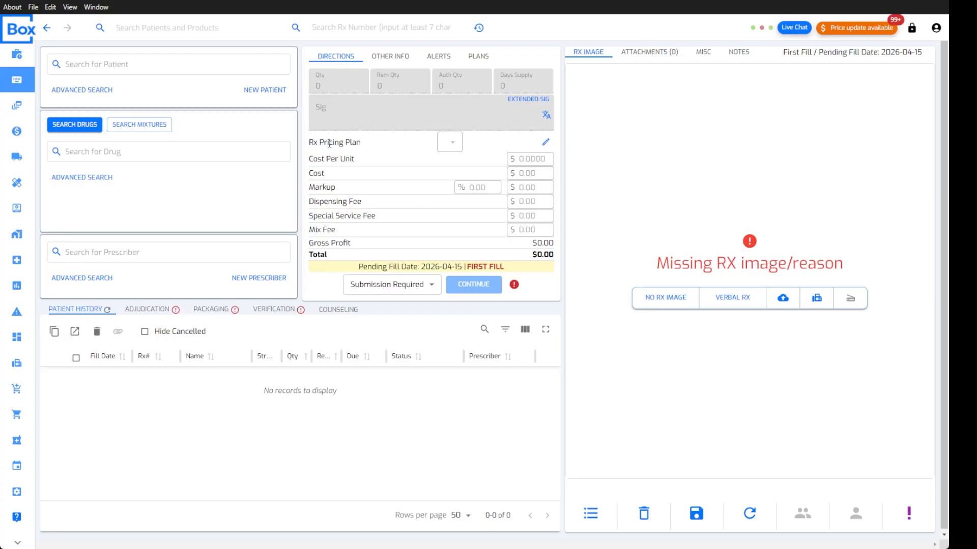
# List faxes from 2025 onward including archived ones, and preview the Mar 2, 1:13 PM fax
pyautogui.click(18, 365)
pyautogui.click(89, 102)
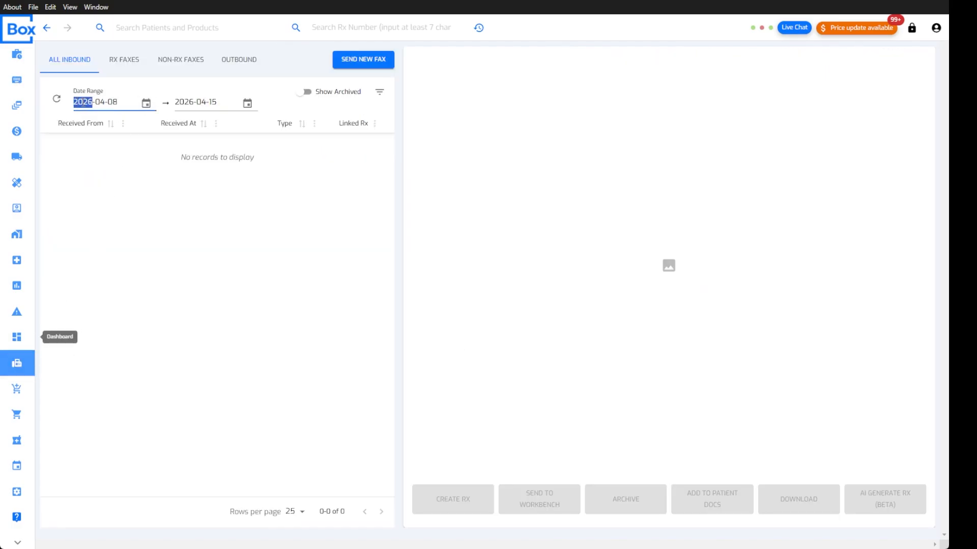
pyautogui.write('2025')
pyautogui.click(304, 91)
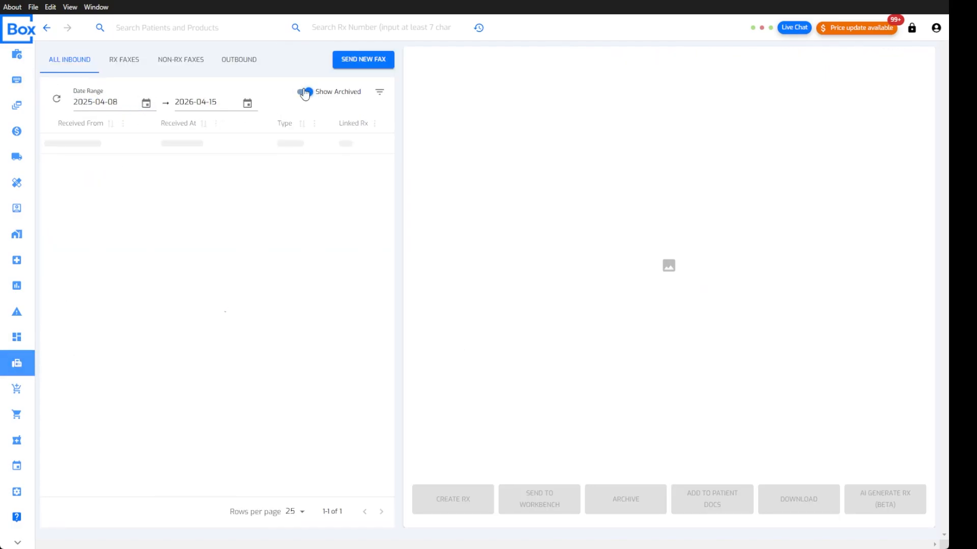
pyautogui.click(257, 431)
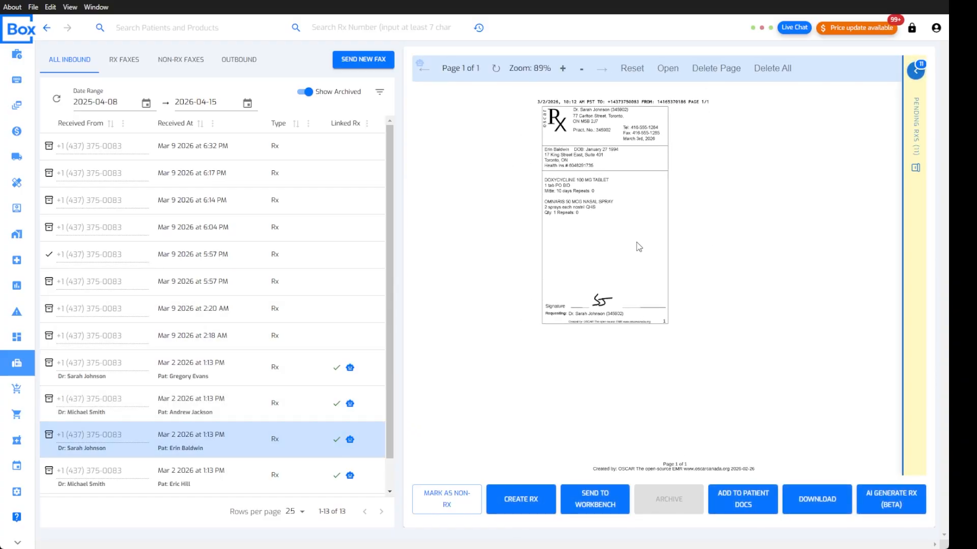
# Review the pending prescriptions linked to this fax, then hide the Pending RXs panel
pyautogui.click(911, 72)
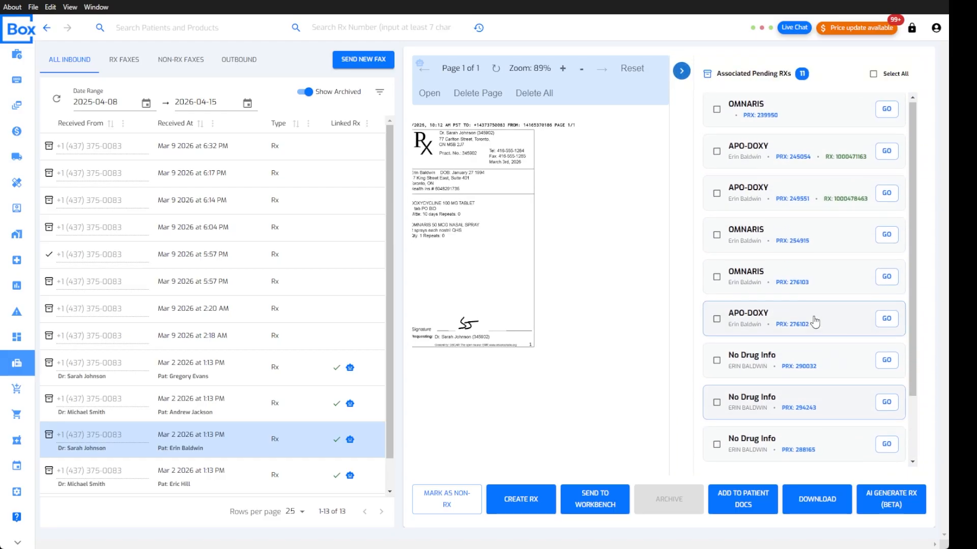
pyautogui.click(873, 73)
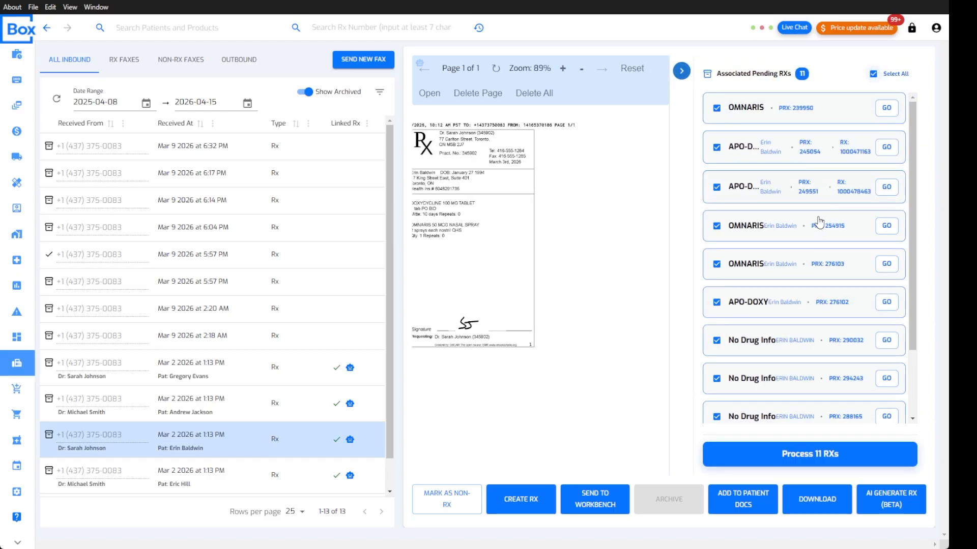
pyautogui.scroll(-3, 819, 222)
pyautogui.scroll(3, 818, 342)
pyautogui.click(873, 73)
pyautogui.click(683, 71)
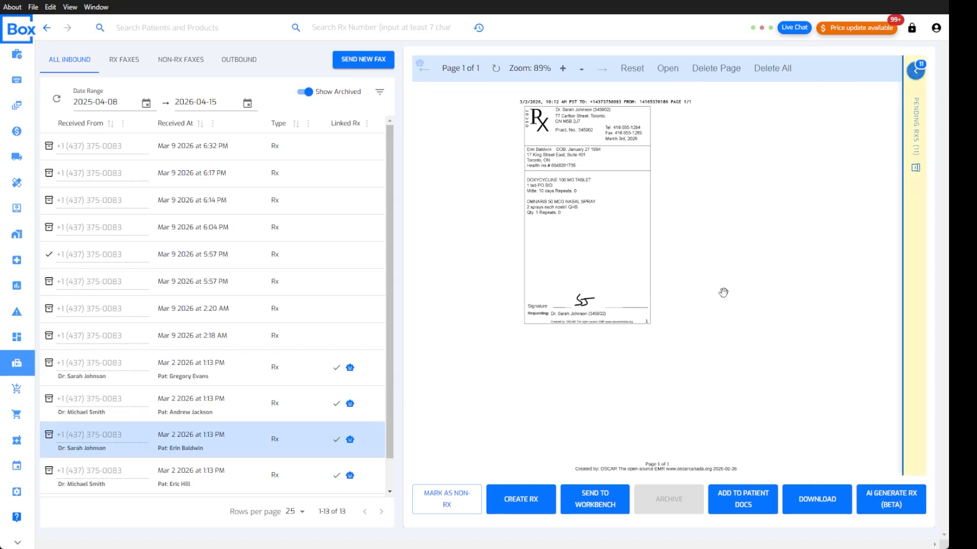
pyautogui.moveTo(580, 246); pyautogui.dragTo(597, 282)
# Create a new Rx from the Mar 2 fax with its patient and prescriber removed
pyautogui.click(529, 501)
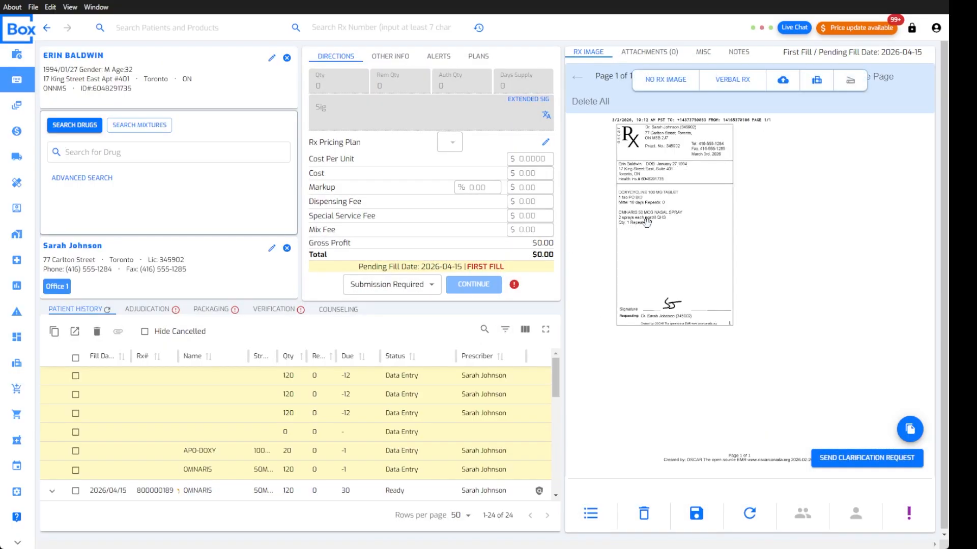
pyautogui.click(287, 58)
pyautogui.click(287, 249)
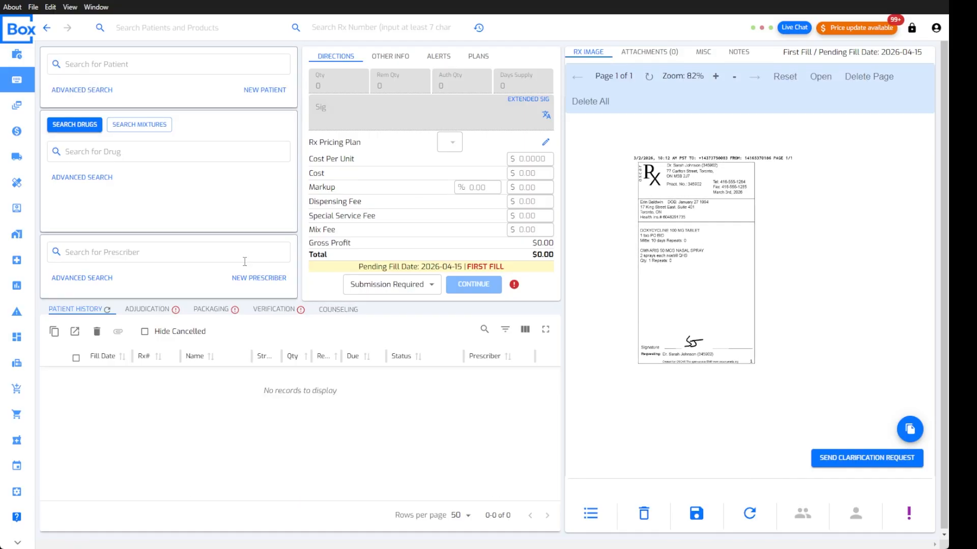
# Examine the fax image listing Doxycycline 100 mg tablets and Omnaris 50 mcg nasal spray
pyautogui.moveTo(669, 243); pyautogui.dragTo(670, 253)
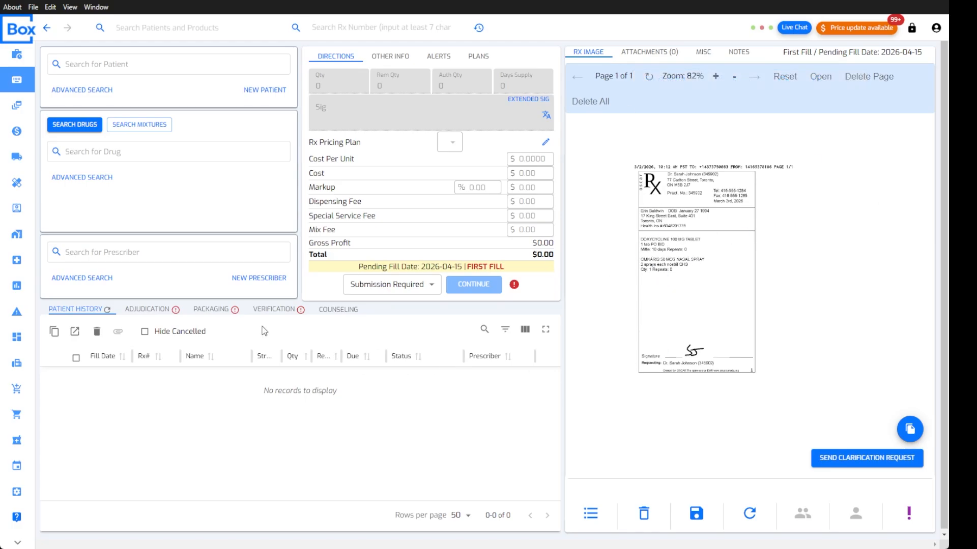
pyautogui.moveTo(704, 247); pyautogui.dragTo(703, 252)
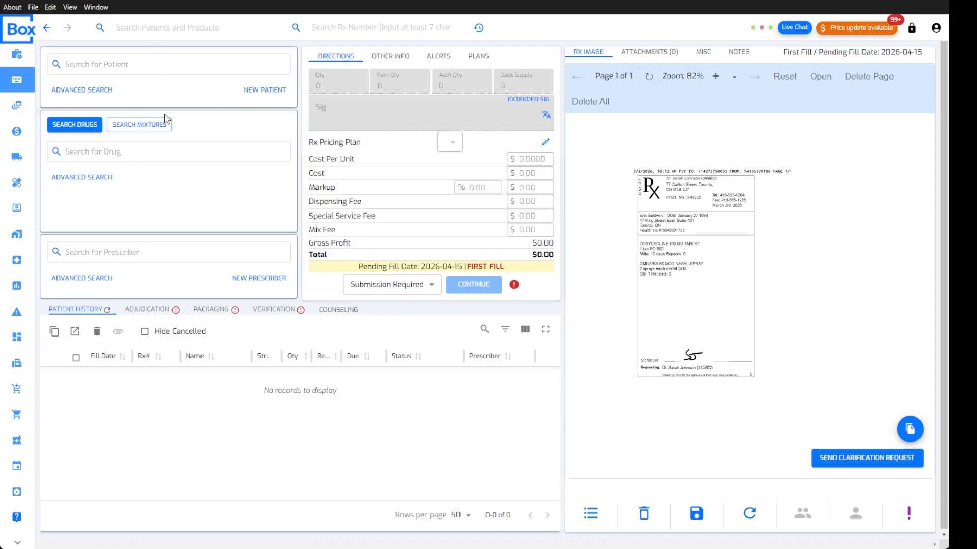
pyautogui.moveTo(702, 277)
pyautogui.mouseDown()
pyautogui.moveTo(715, 272)
pyautogui.moveTo(700, 271)
pyautogui.mouseUp()
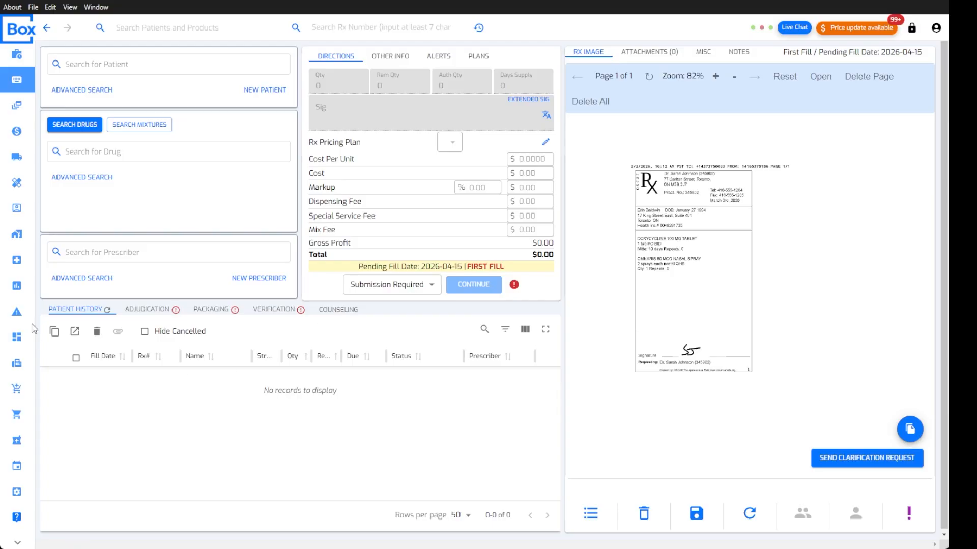
pyautogui.moveTo(692, 300)
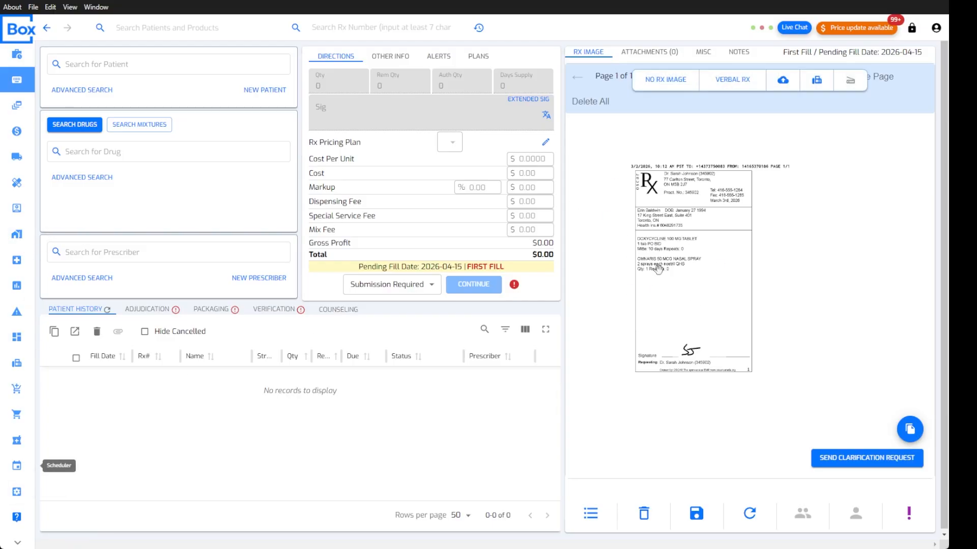
pyautogui.moveTo(688, 262); pyautogui.dragTo(699, 261)
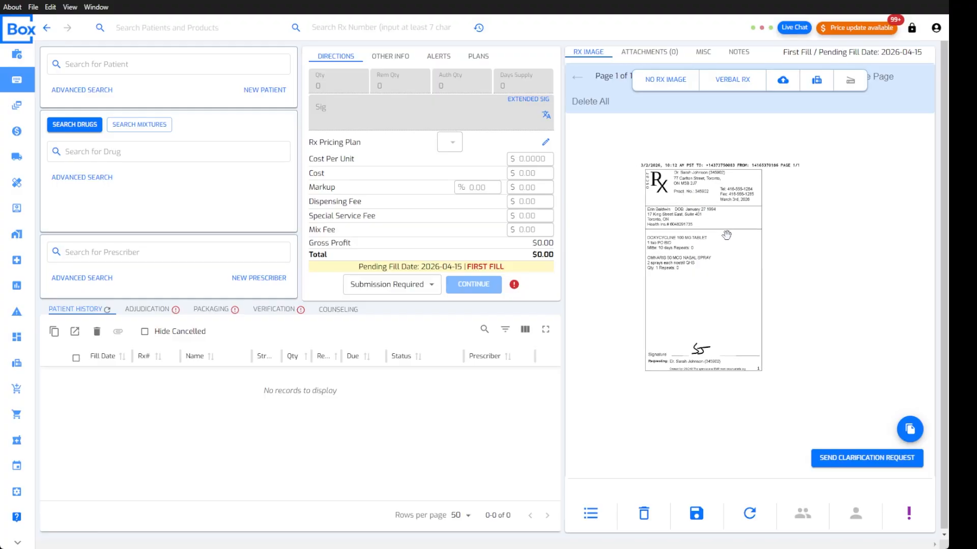
pyautogui.scroll(10, 726, 234)
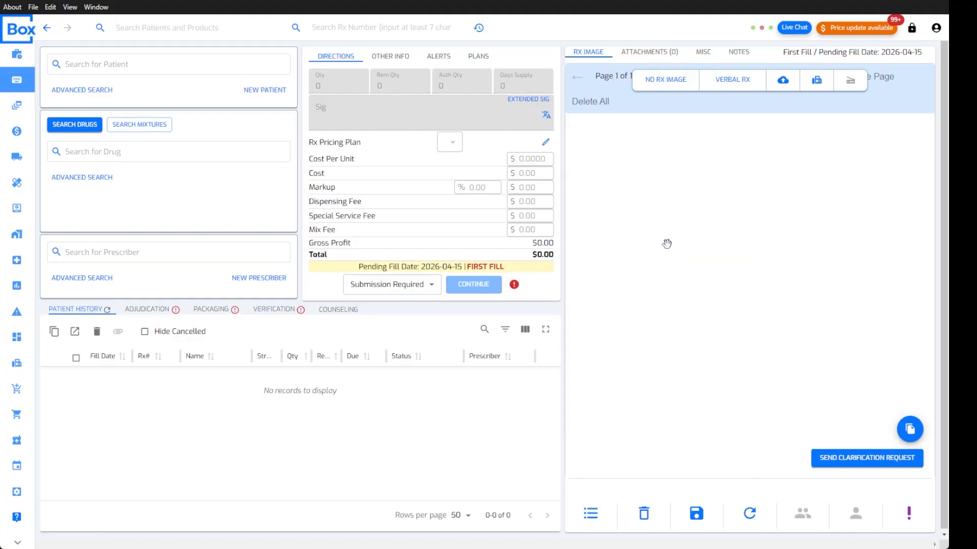
pyautogui.scroll(-5, 667, 243)
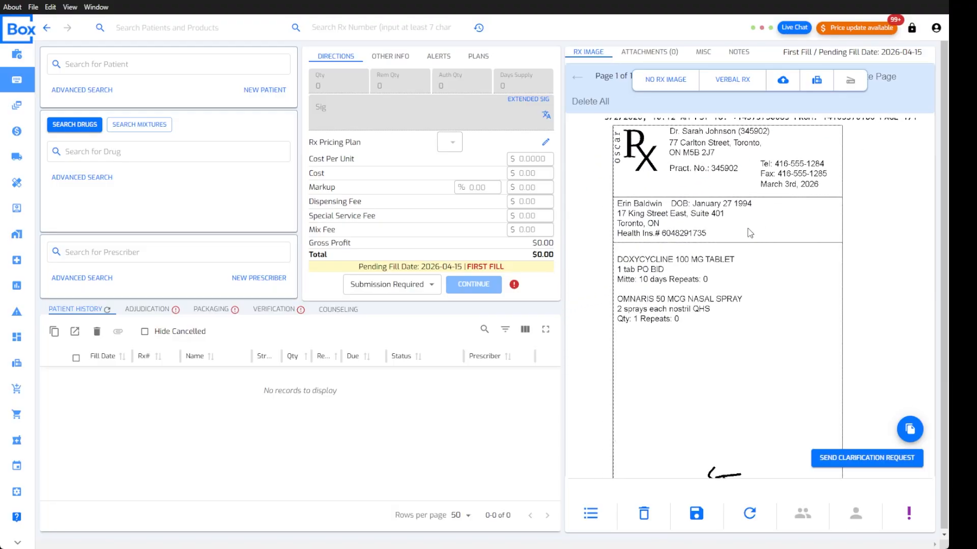
pyautogui.scroll(-2, 750, 233)
pyautogui.scroll(3, 666, 223)
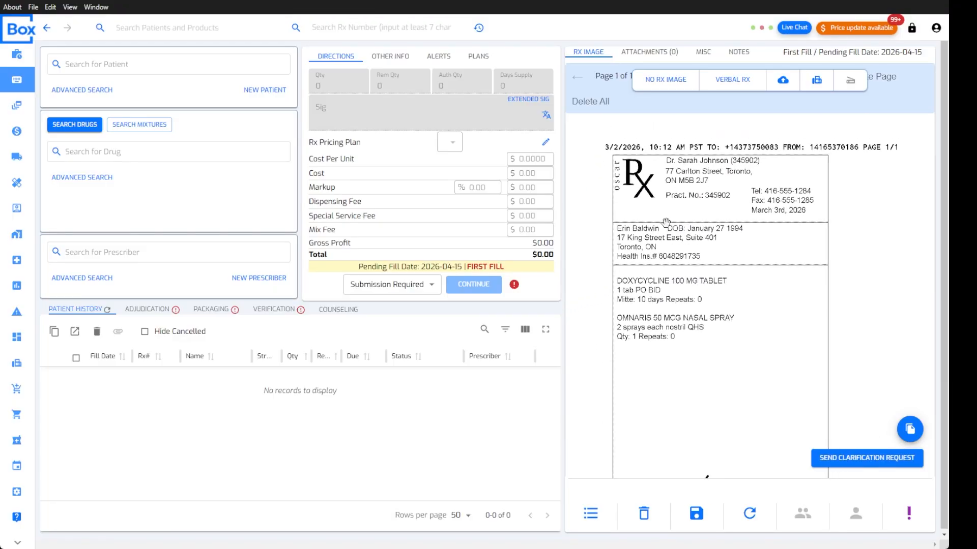
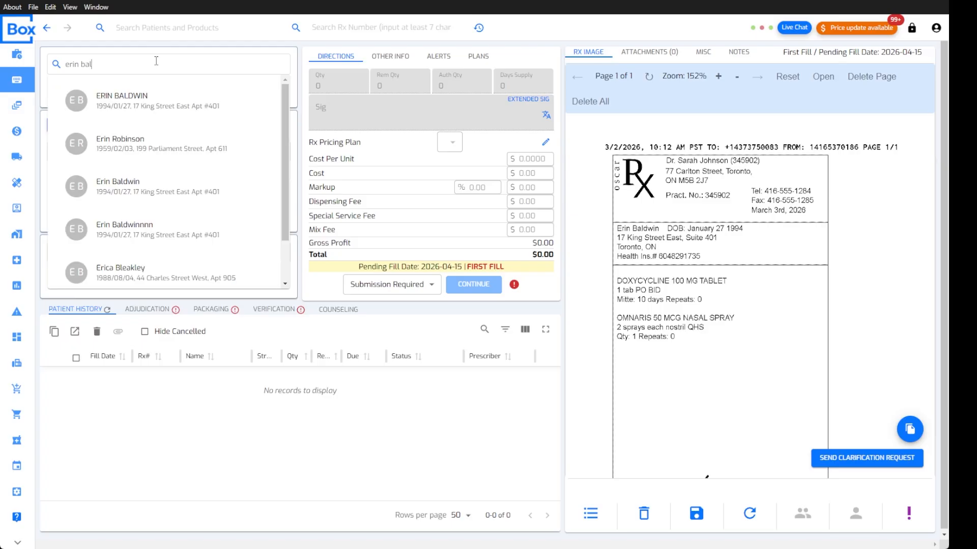
# Search for the patient by name and attach her record to the prescription
pyautogui.click(161, 104)
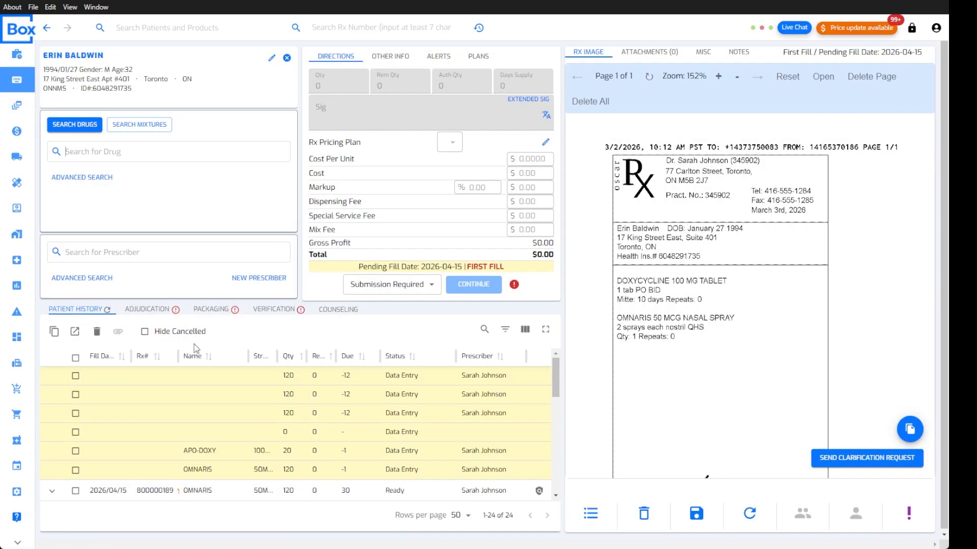
pyautogui.scroll(-3, 110, 398)
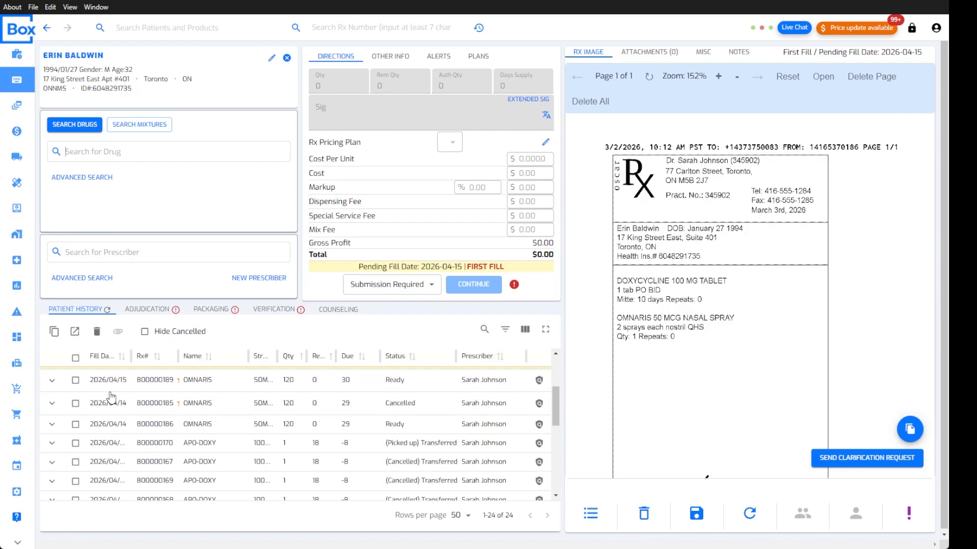
pyautogui.scroll(-5, 109, 398)
pyautogui.scroll(6, 114, 400)
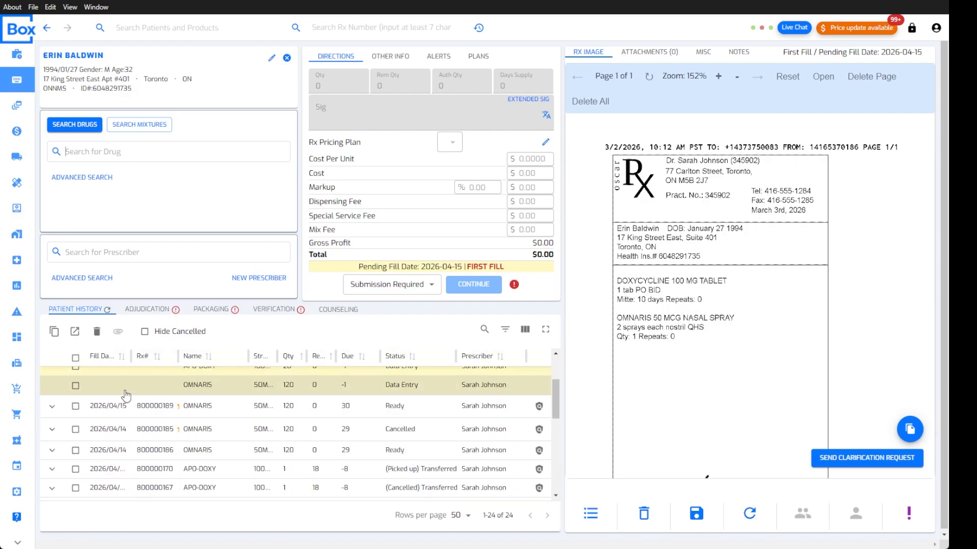
pyautogui.scroll(2, 126, 396)
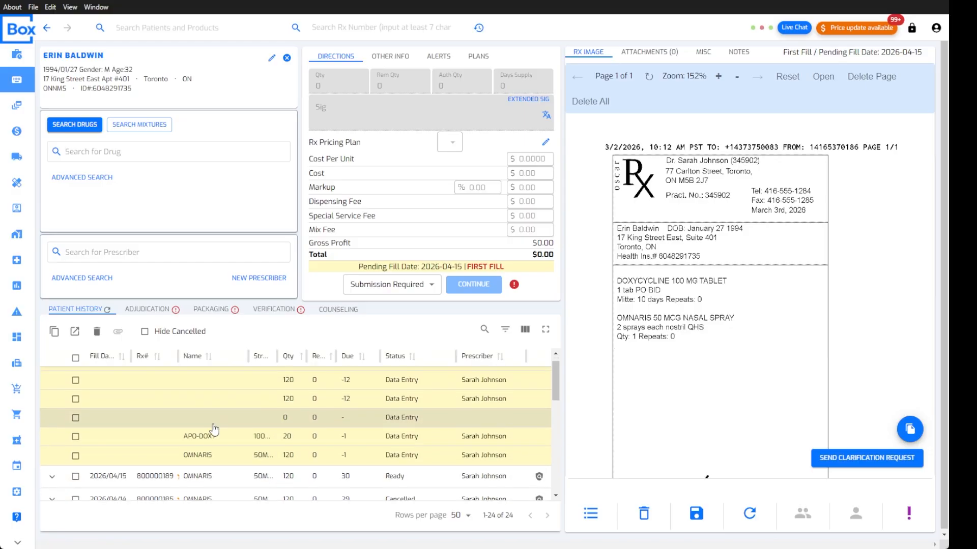
# Review the patient history and tick the 2026/04/15 OMNARIS Ready row
pyautogui.scroll(-5, 213, 432)
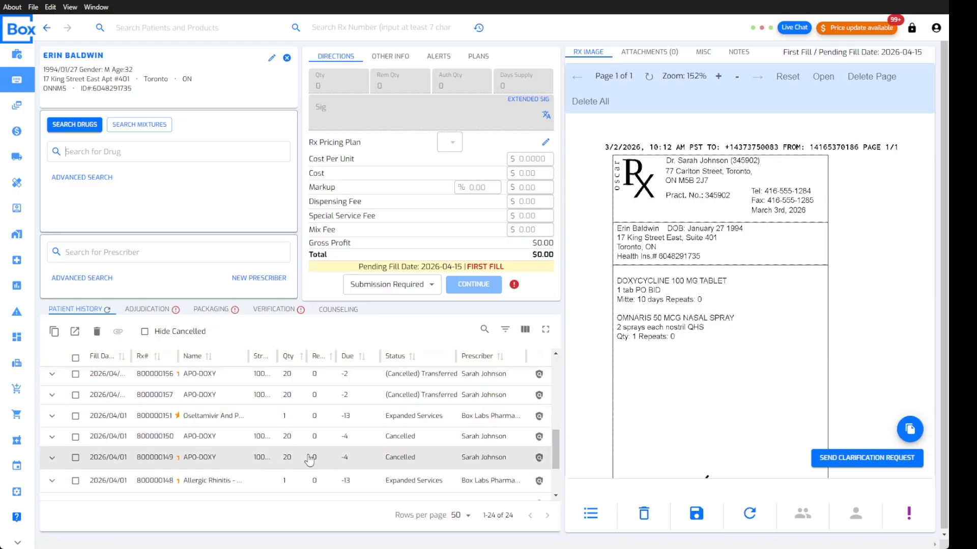
pyautogui.scroll(4, 268, 452)
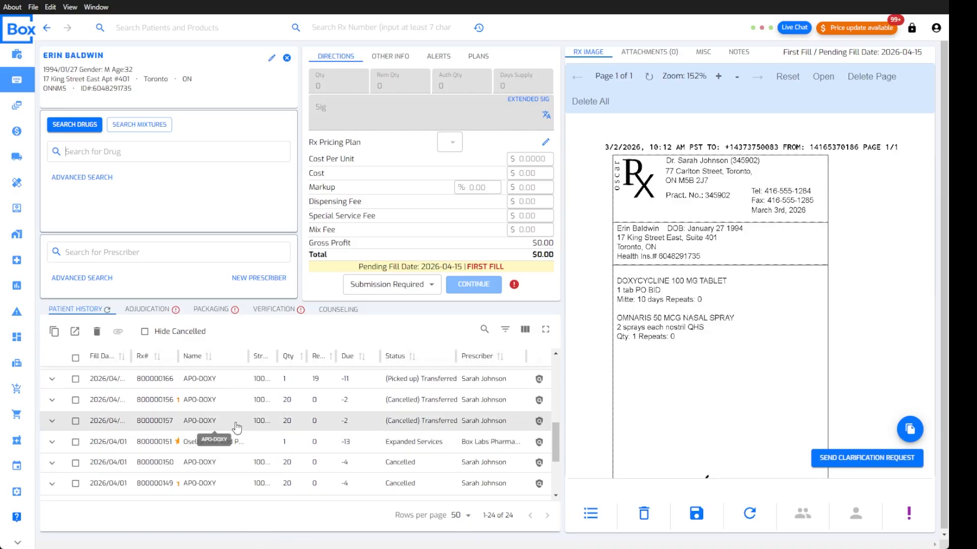
pyautogui.scroll(2, 204, 410)
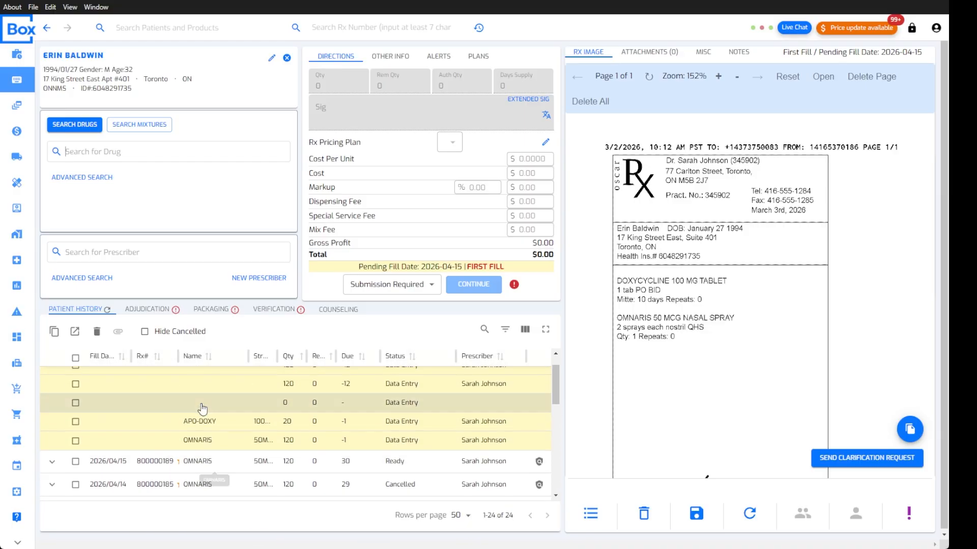
pyautogui.scroll(-6, 204, 409)
pyautogui.scroll(-3, 211, 428)
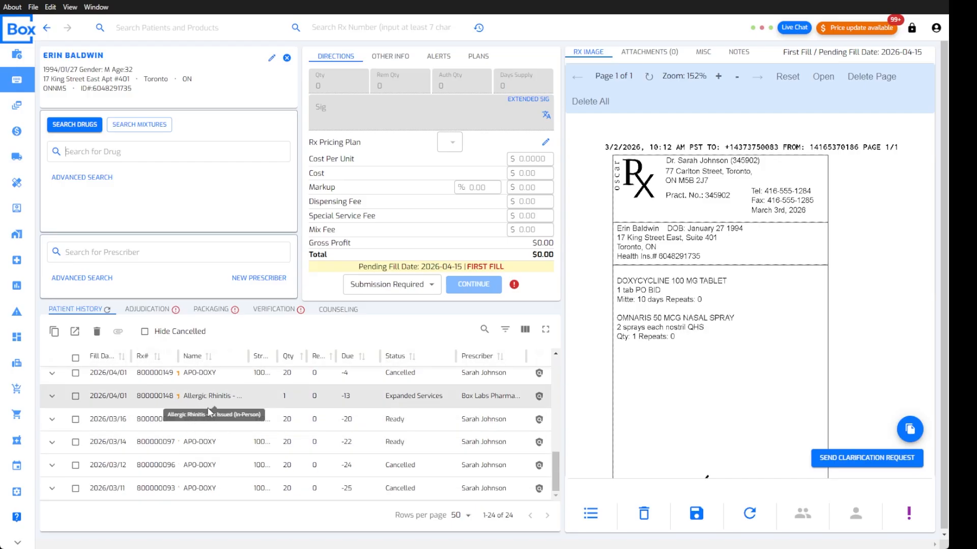
pyautogui.scroll(6, 204, 407)
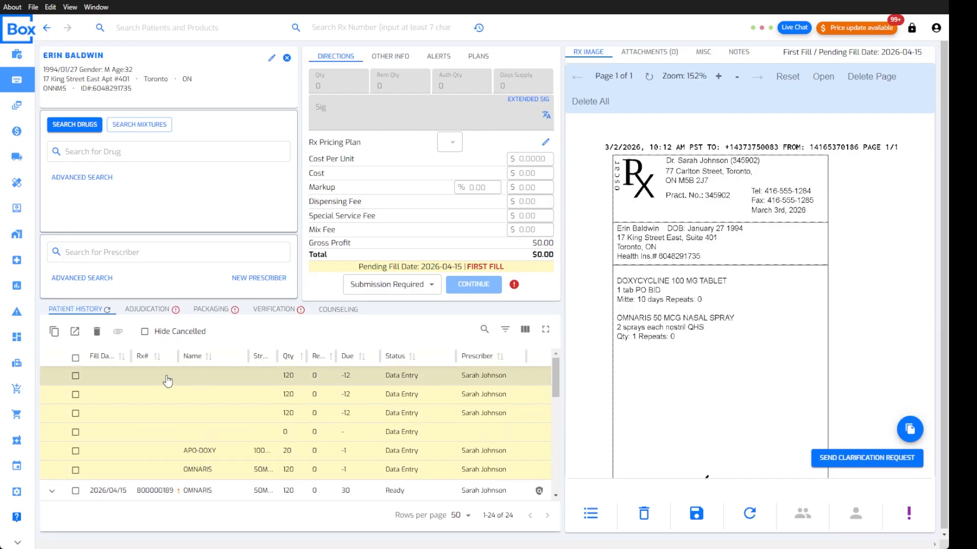
pyautogui.scroll(-5, 162, 402)
pyautogui.scroll(3, 158, 427)
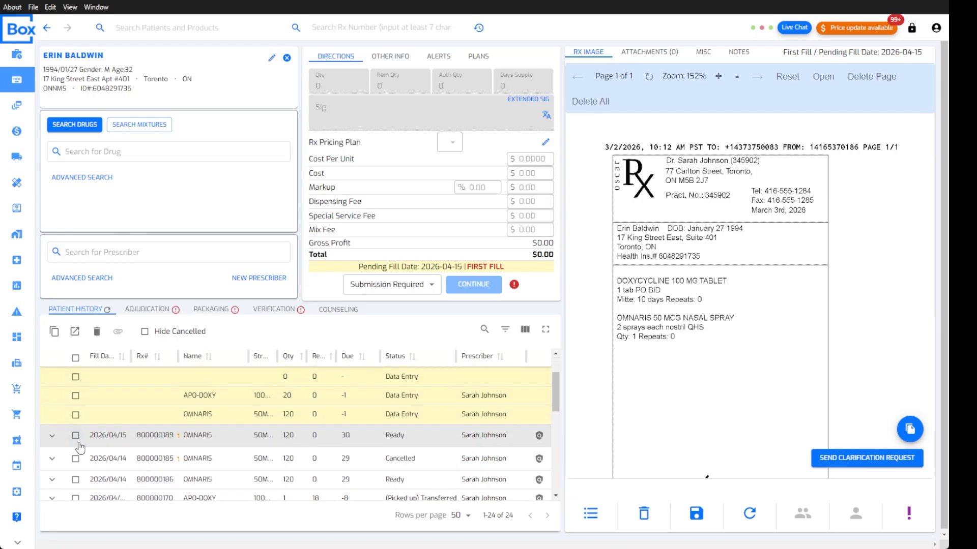
pyautogui.click(76, 437)
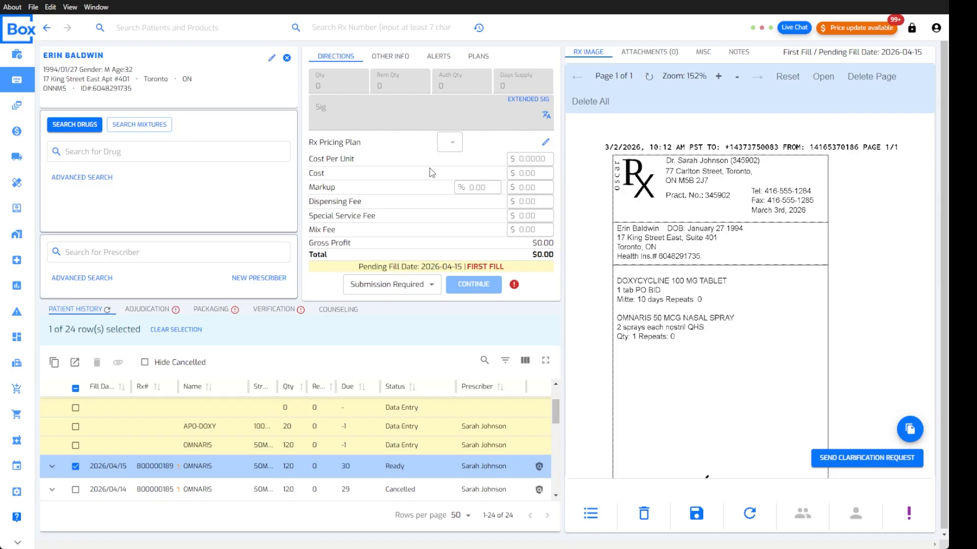
# Select OMNARIS NASAL SPRAY 50MCG from an 'omna' drug search as the prescription's drug
pyautogui.moveTo(690, 268)
pyautogui.write('omnaris')
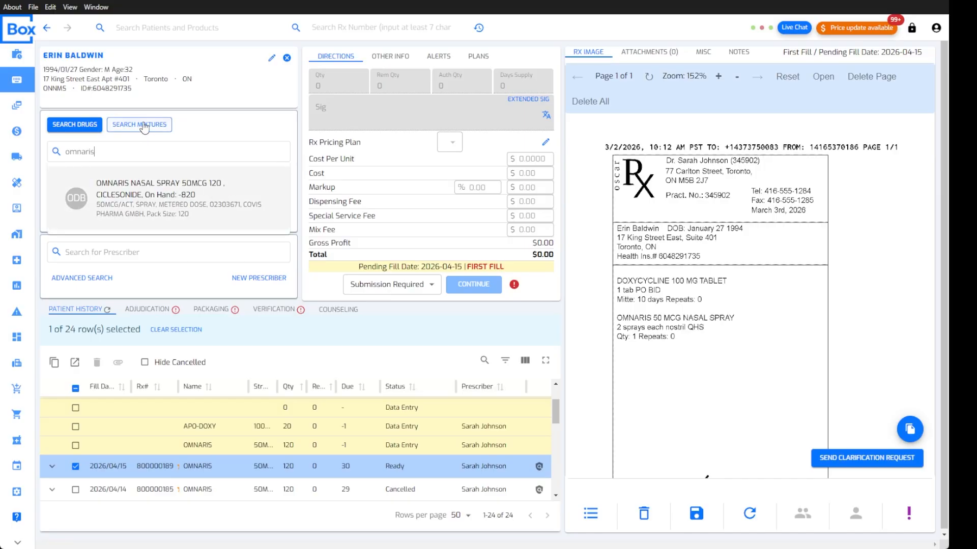
pyautogui.click(158, 206)
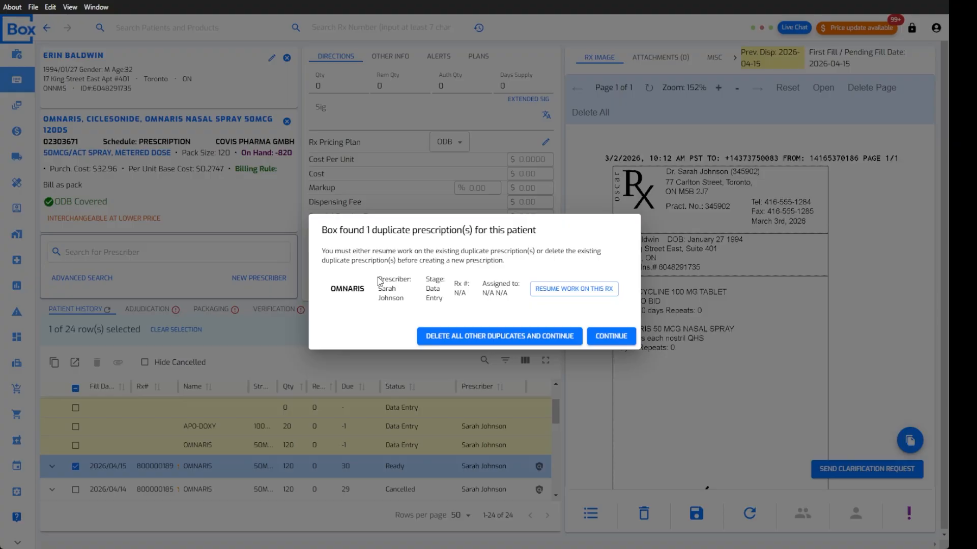
# Delete the other Data Entry Omnaris duplicate and confirm the deletion
pyautogui.moveTo(379, 281); pyautogui.dragTo(490, 298)
pyautogui.click(501, 336)
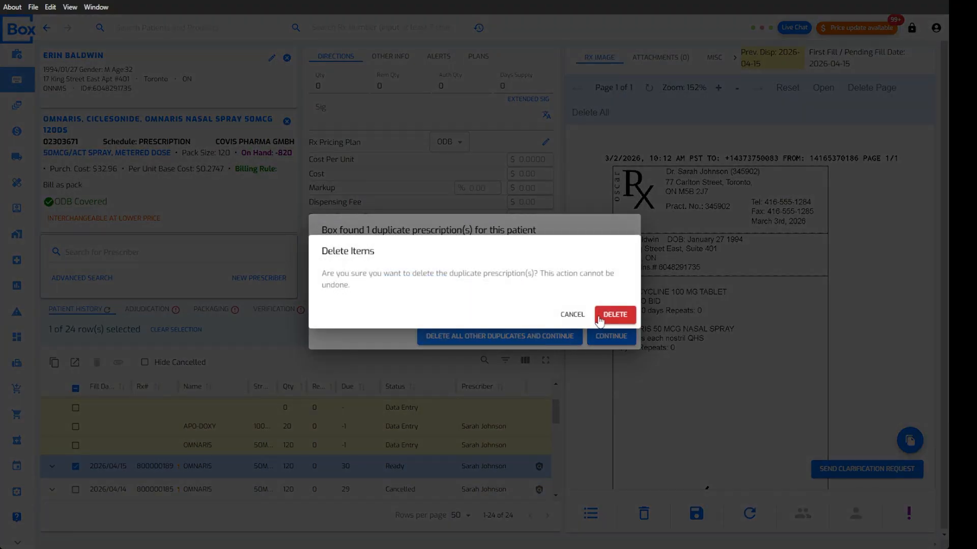
pyautogui.click(614, 313)
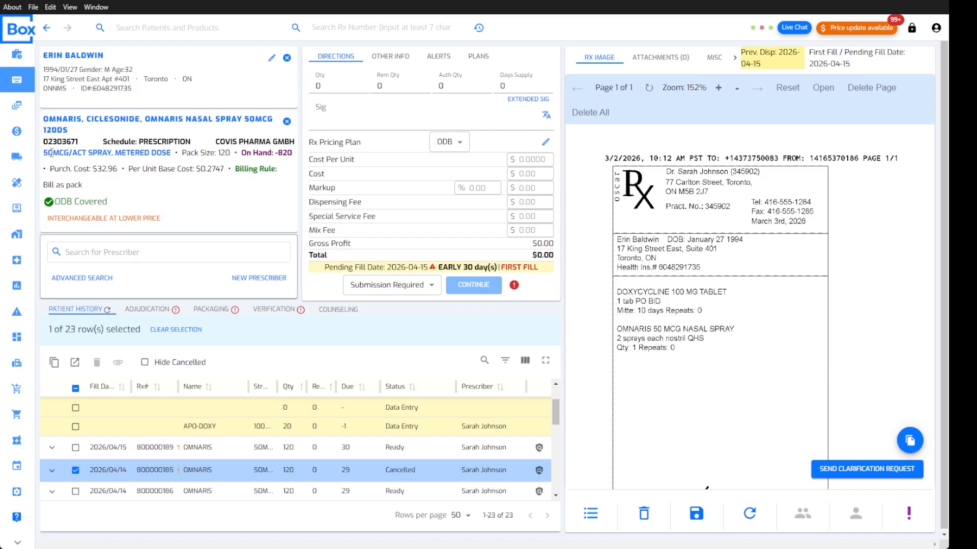
pyautogui.moveTo(51, 142); pyautogui.dragTo(273, 168)
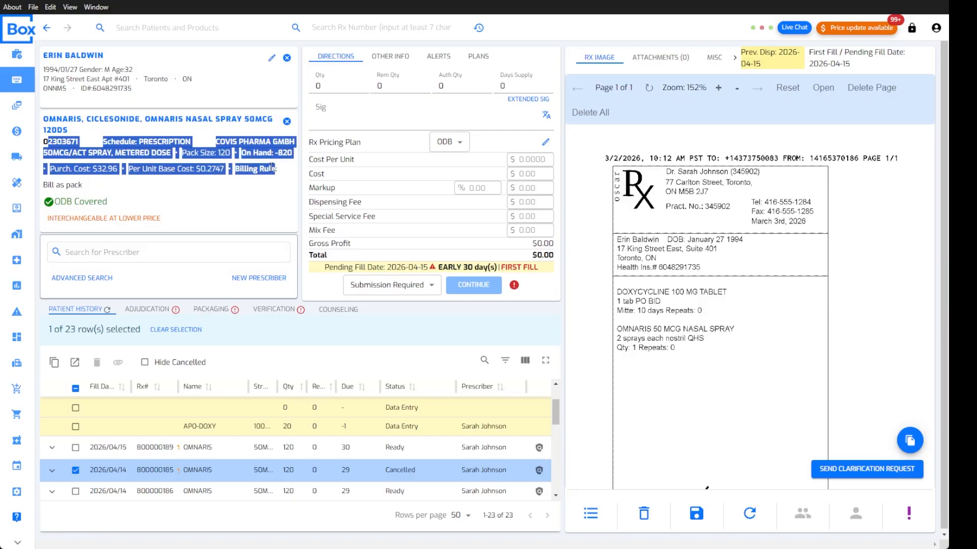
pyautogui.click(175, 187)
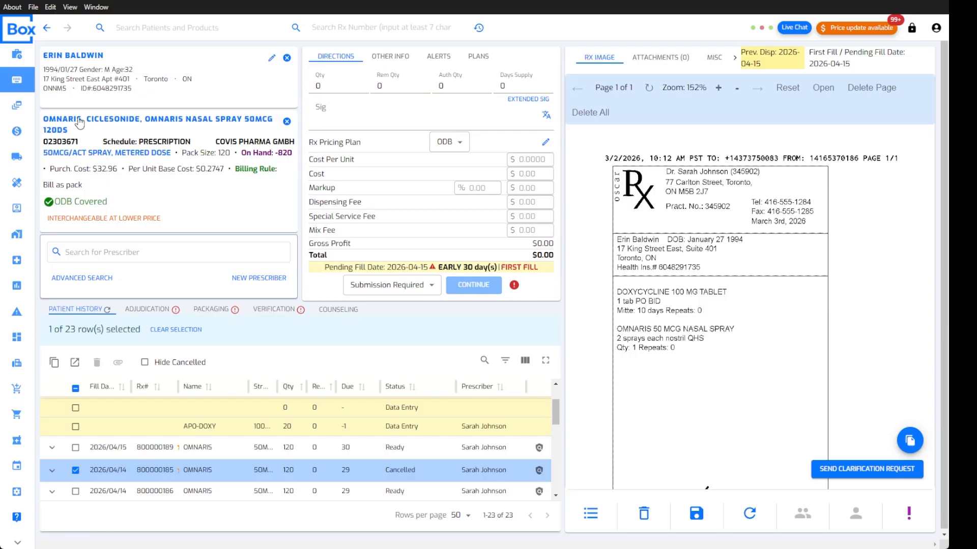
pyautogui.click(269, 62)
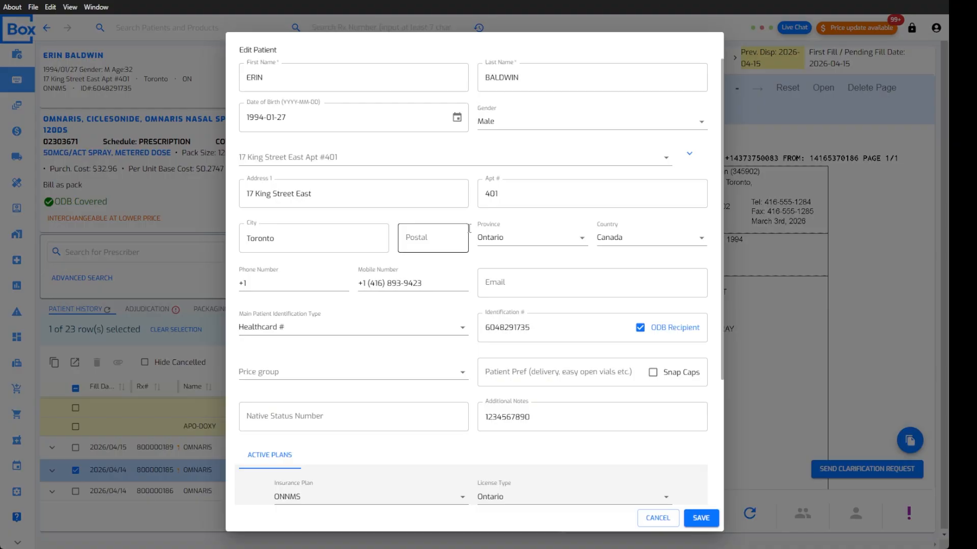
pyautogui.scroll(-3, 412, 354)
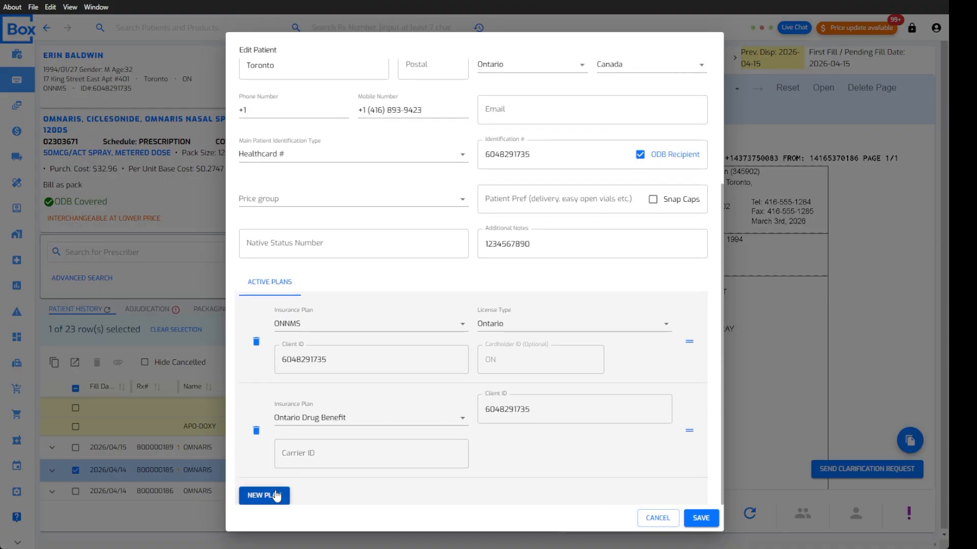
pyautogui.scroll(4, 325, 282)
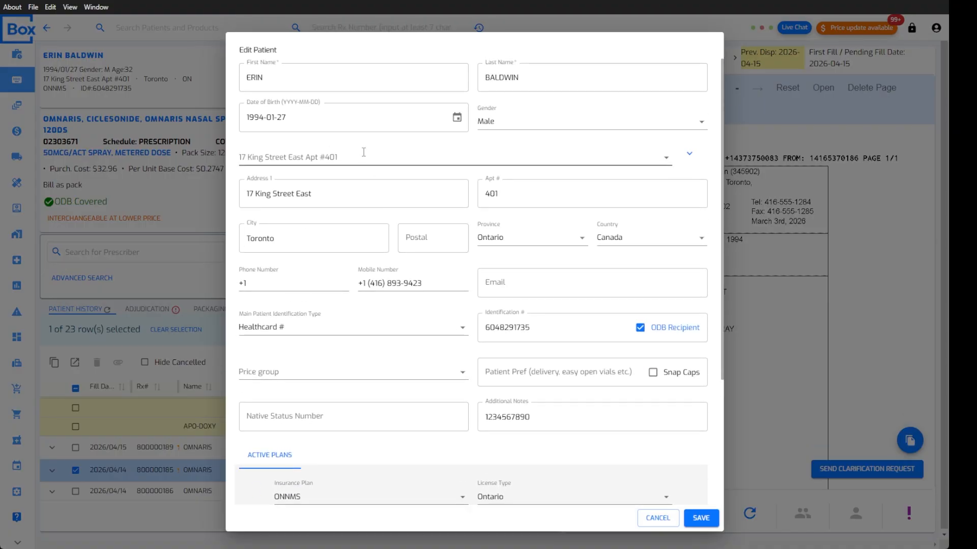
pyautogui.scroll(-3, 442, 198)
pyautogui.scroll(3, 371, 338)
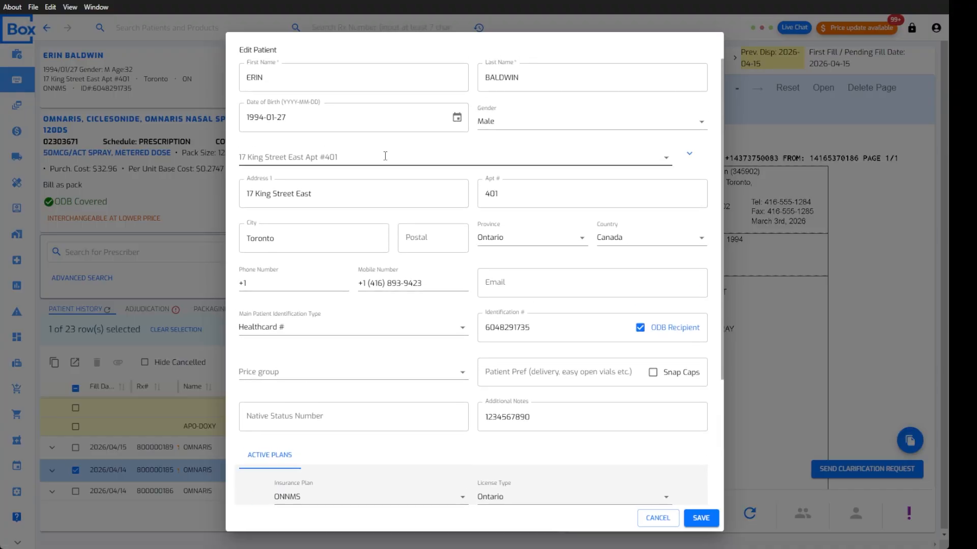
pyautogui.click(657, 517)
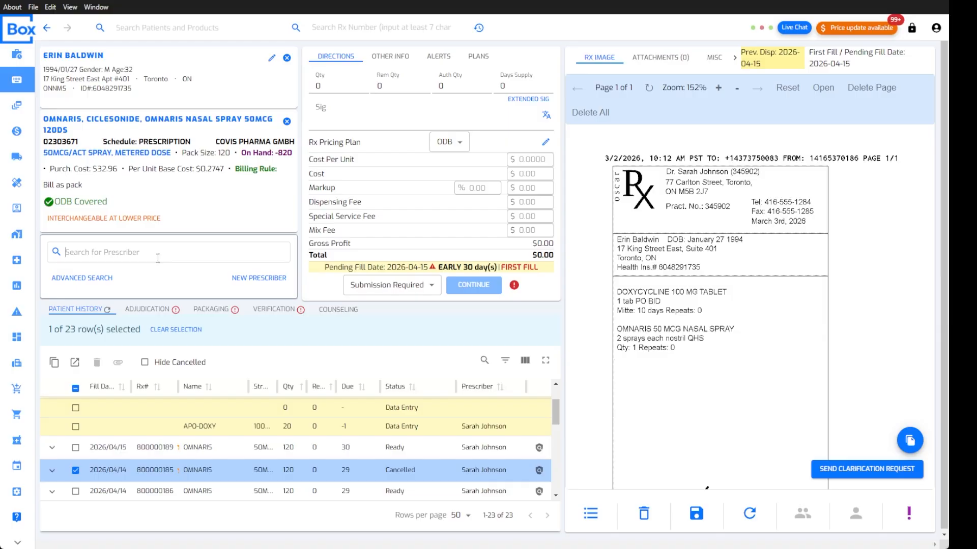
# Assign the matching doctor found by name search as the prescriber
pyautogui.write('sarah')
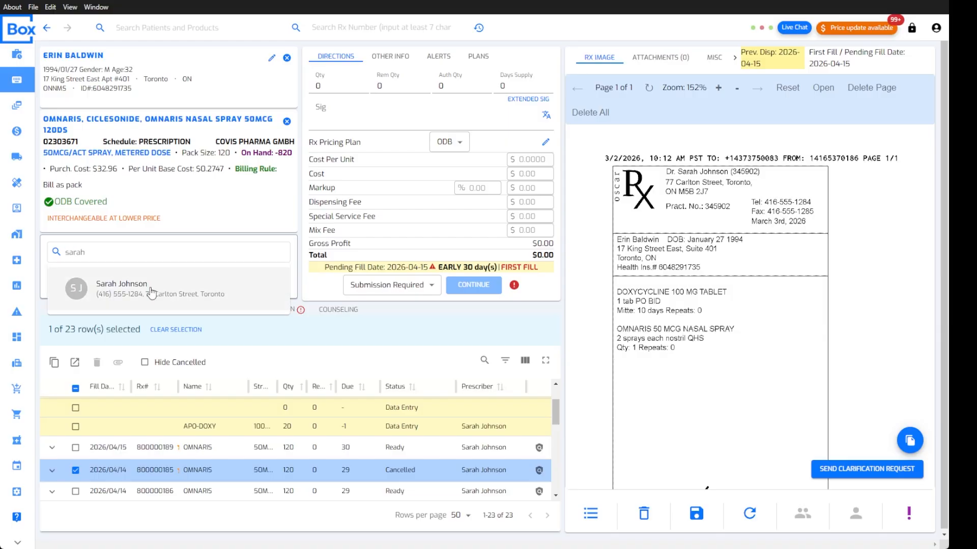
pyautogui.click(150, 288)
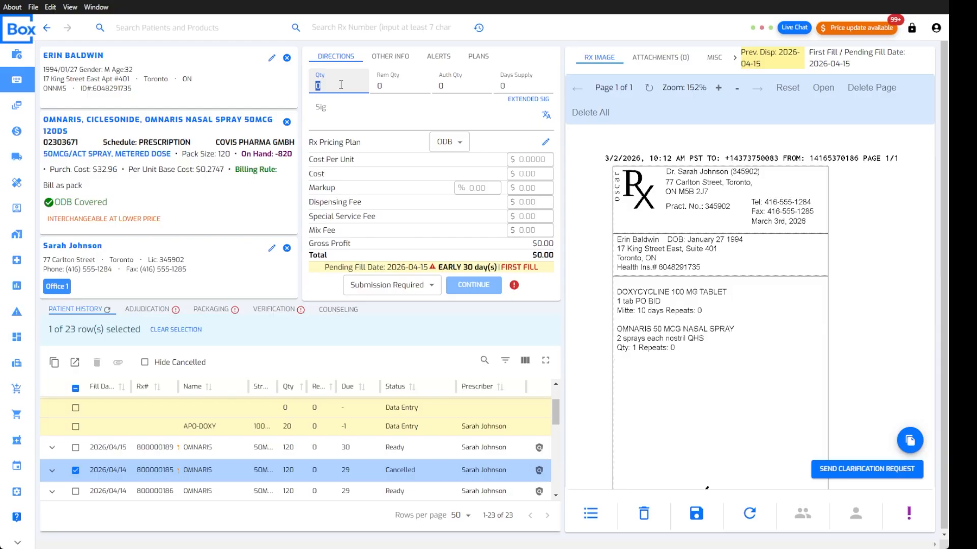
pyautogui.click(382, 86)
pyautogui.click(380, 115)
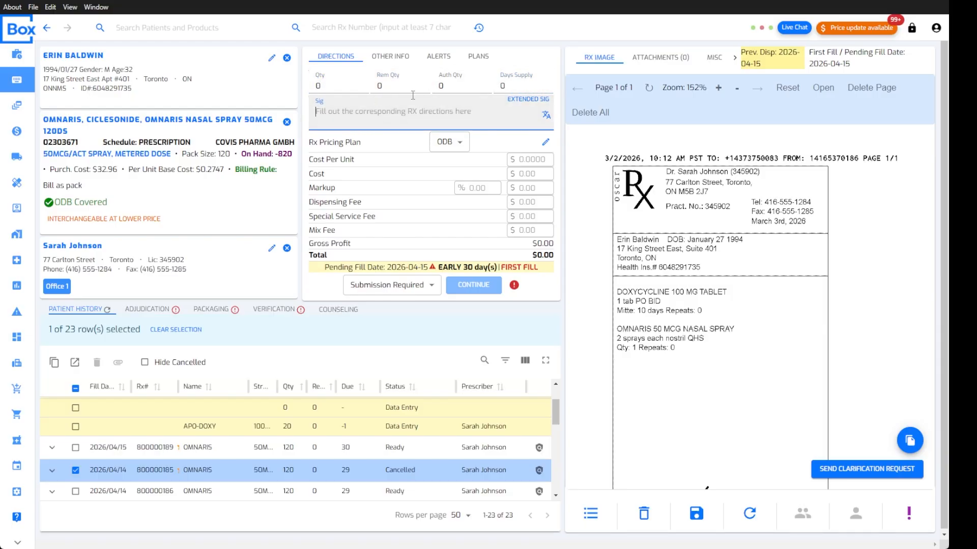
pyautogui.moveTo(678, 329)
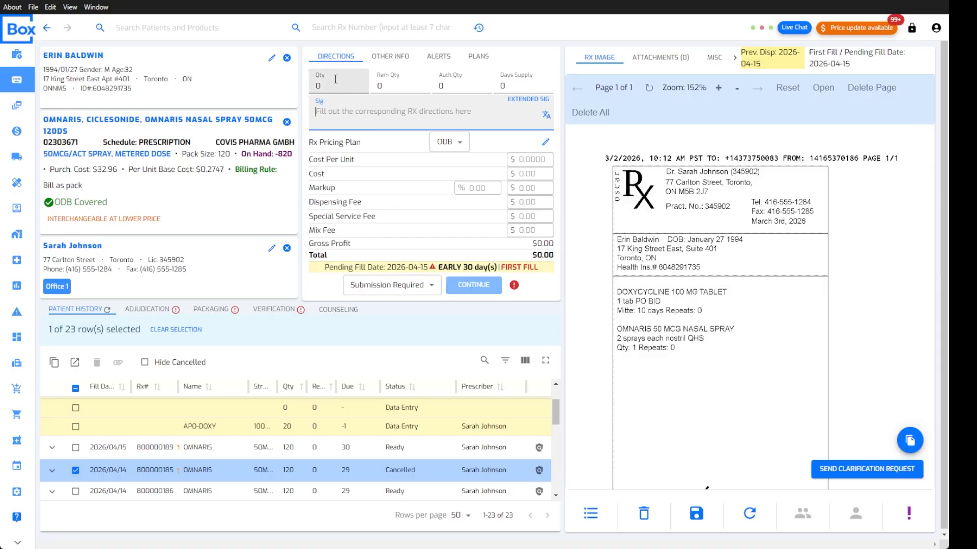
# Enter quantity 120 and a 30-day supply for the Omnaris prescription
pyautogui.click(333, 85)
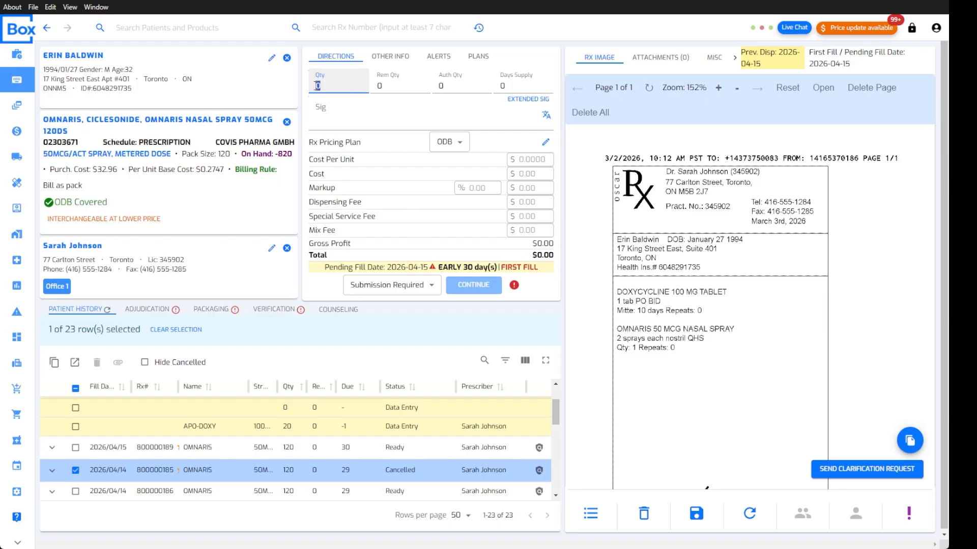
pyautogui.write('120')
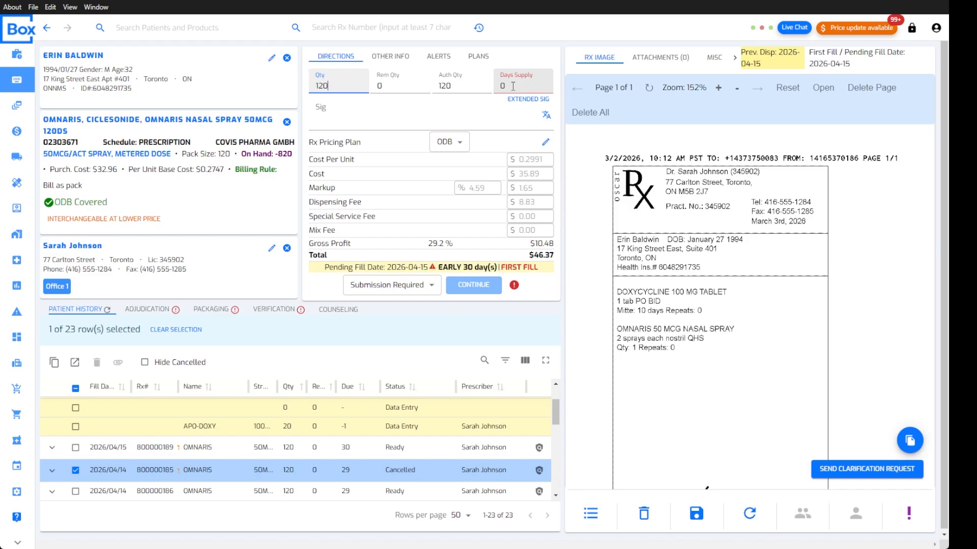
pyautogui.click(513, 87)
pyautogui.write('30')
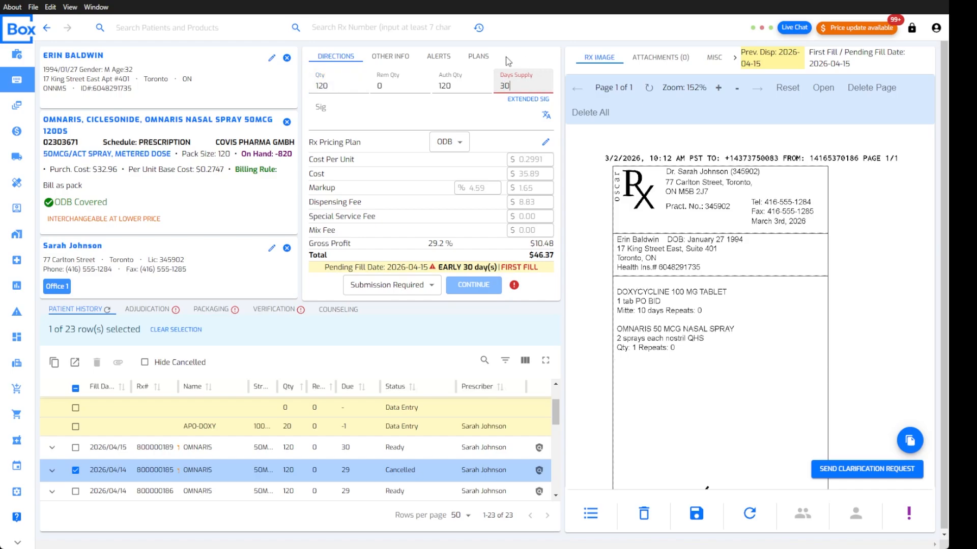
# Expand qhs and prefix '2 SPRAYS IN EACH NOSTRIL' to read '2 SPRAYS IN EACH NOSTRIL NIGHTLY AT BEDTIME'
pyautogui.click(379, 115)
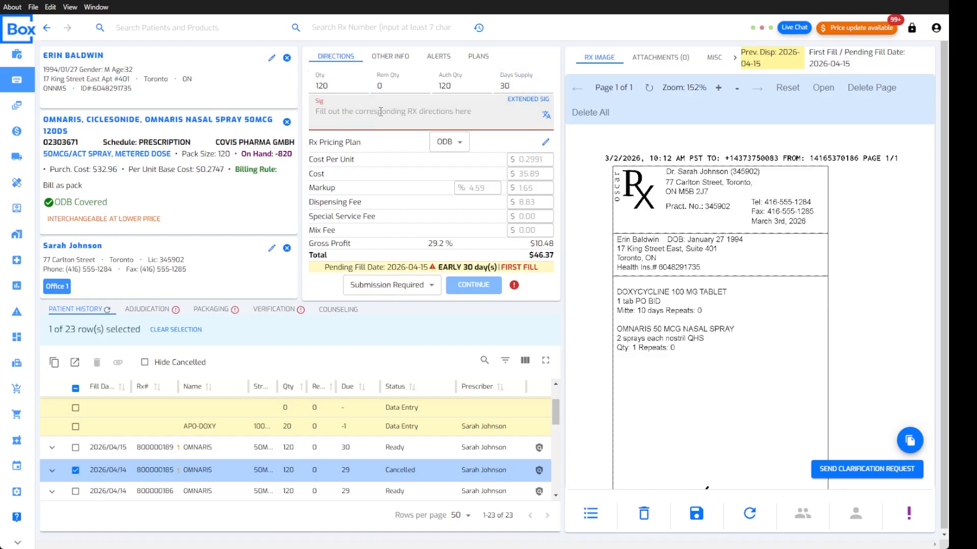
pyautogui.write('qhs')
pyautogui.press('Tab')
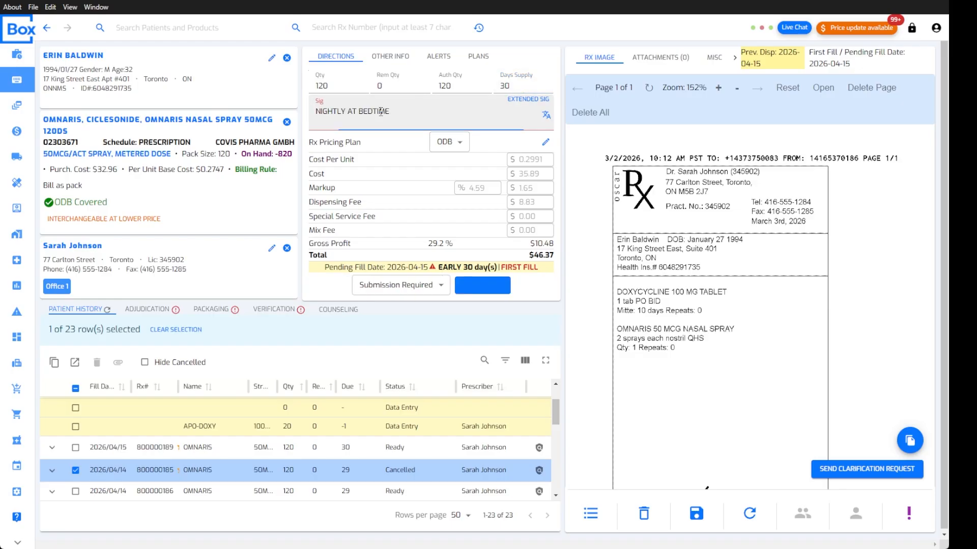
pyautogui.click(380, 111)
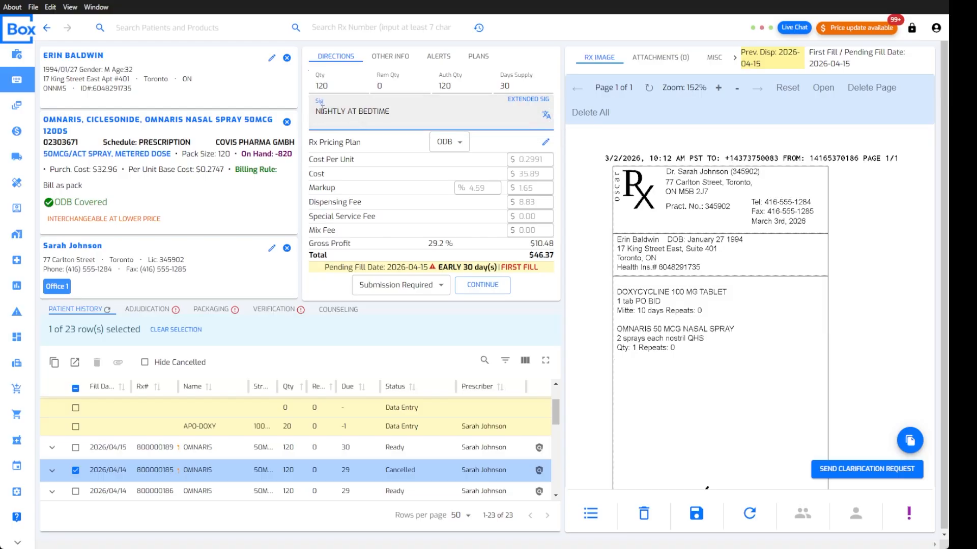
pyautogui.write('2 SPRAYS IN EACH NOSTRI')
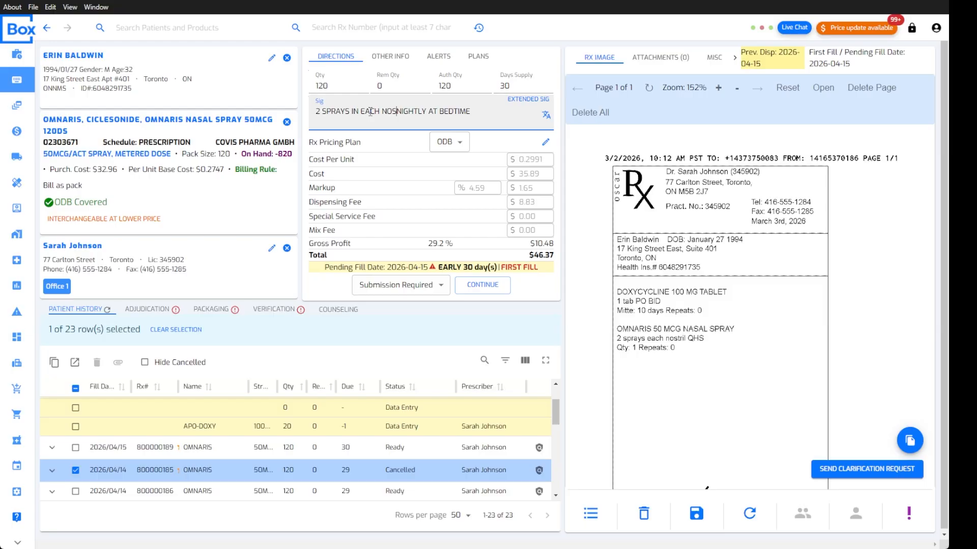
pyautogui.write('L')
pyautogui.click(513, 144)
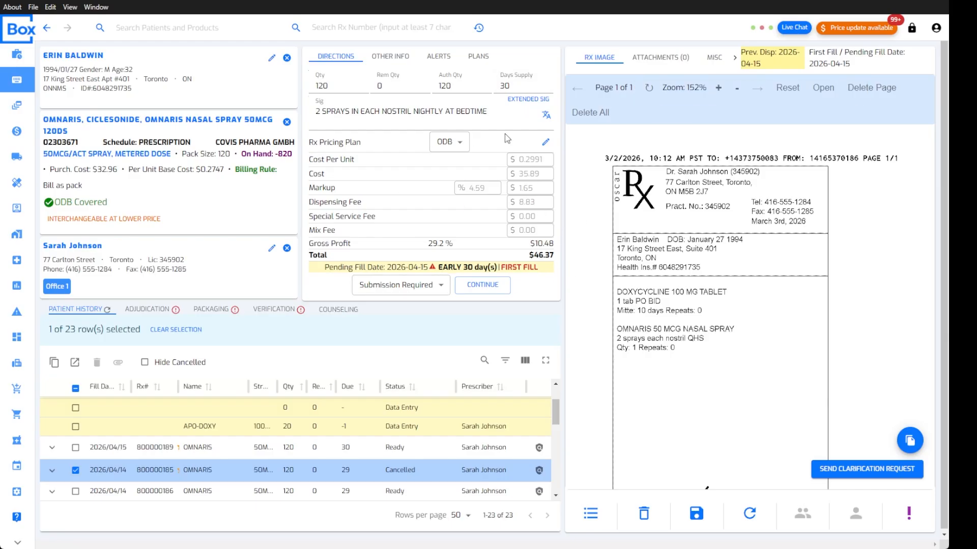
pyautogui.click(531, 103)
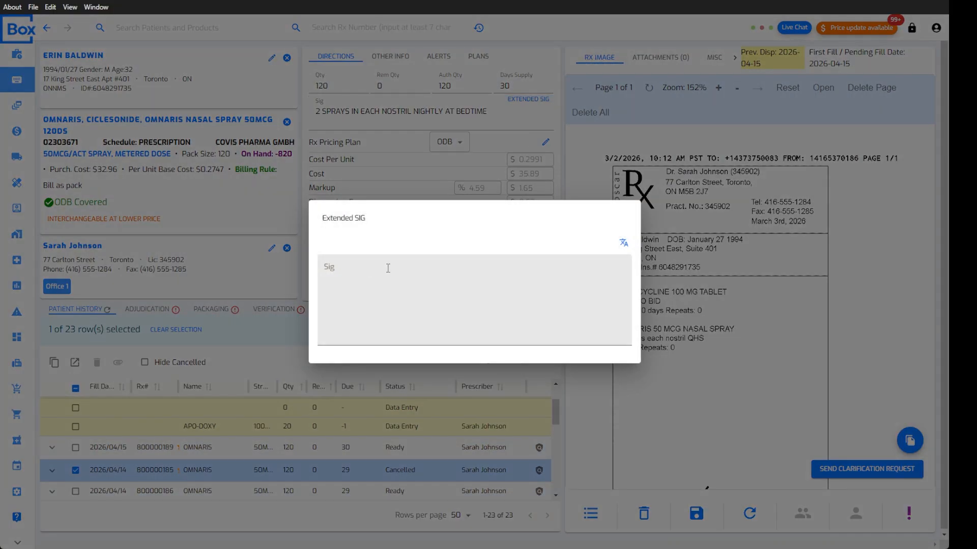
pyautogui.click(531, 154)
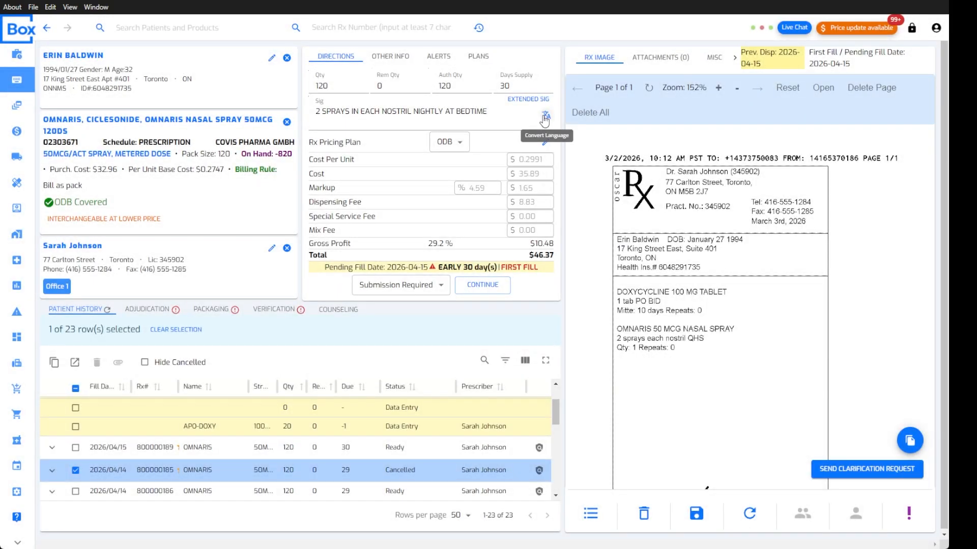
pyautogui.click(545, 116)
pyautogui.click(399, 317)
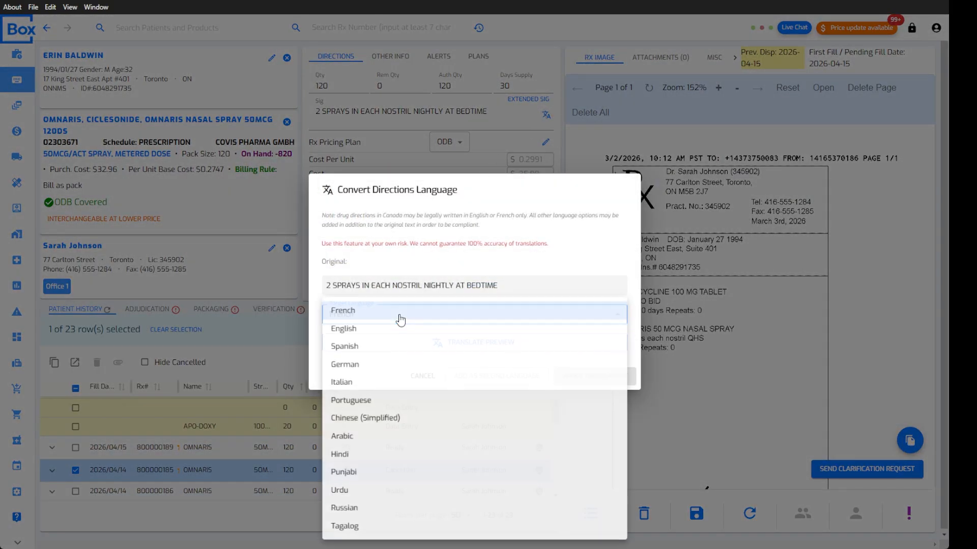
pyautogui.click(568, 261)
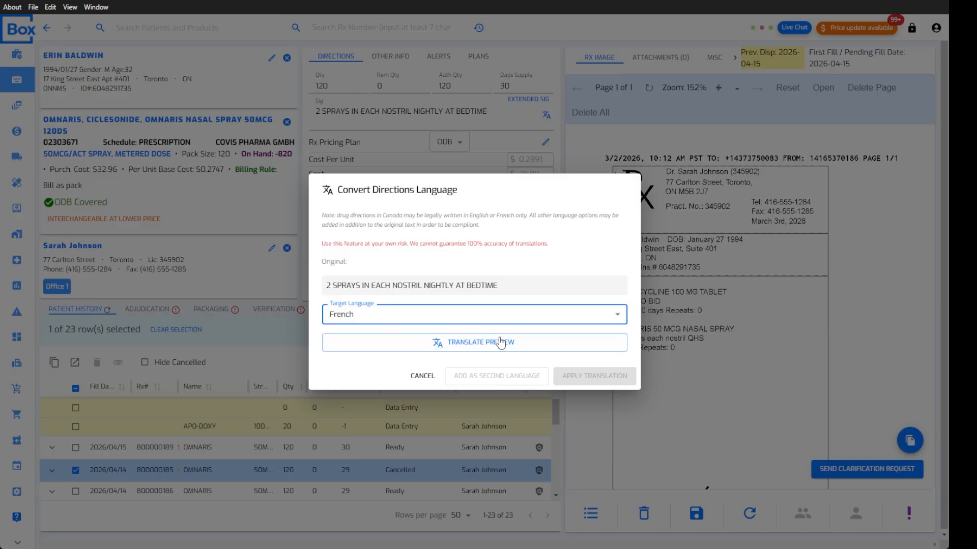
pyautogui.click(480, 351)
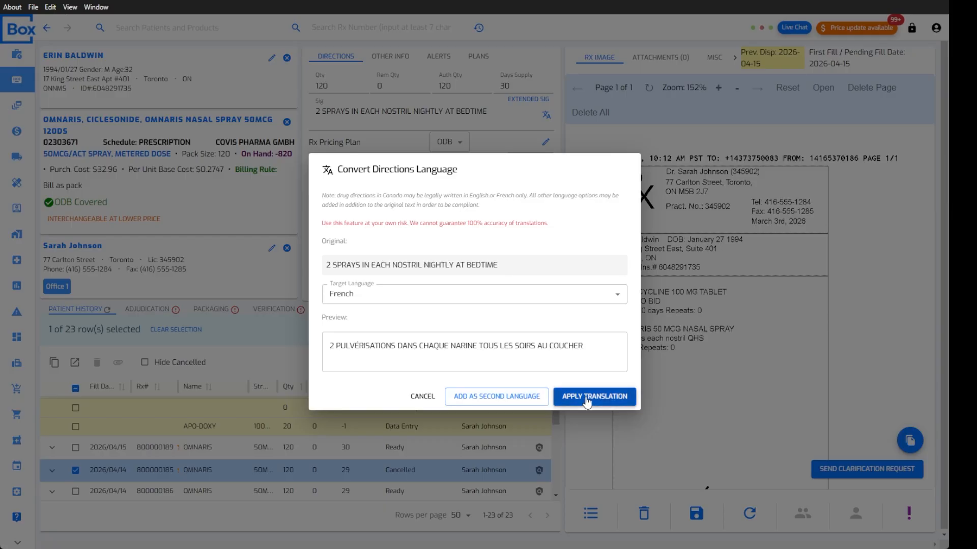
pyautogui.click(429, 401)
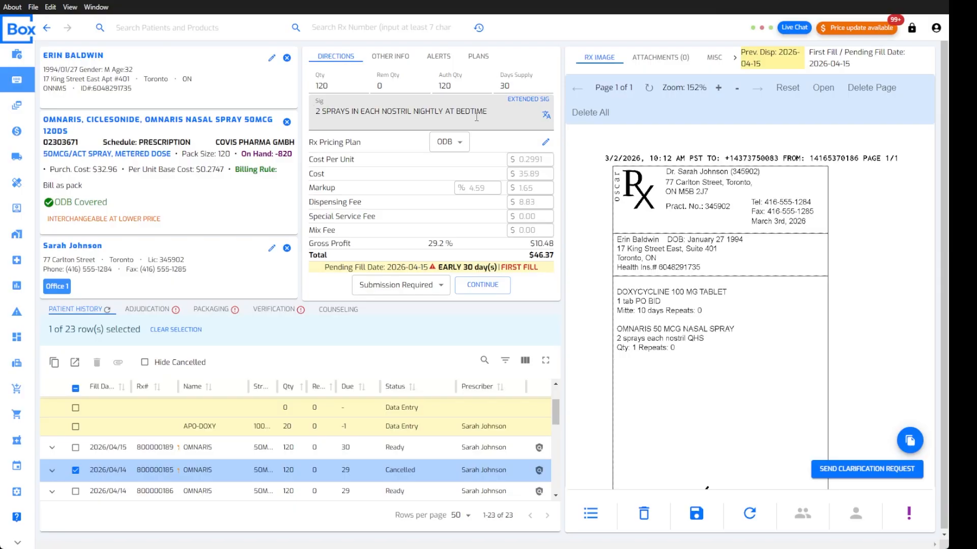
# Continue to claims and submit the Omnaris claim with One Click Submit All
pyautogui.click(483, 288)
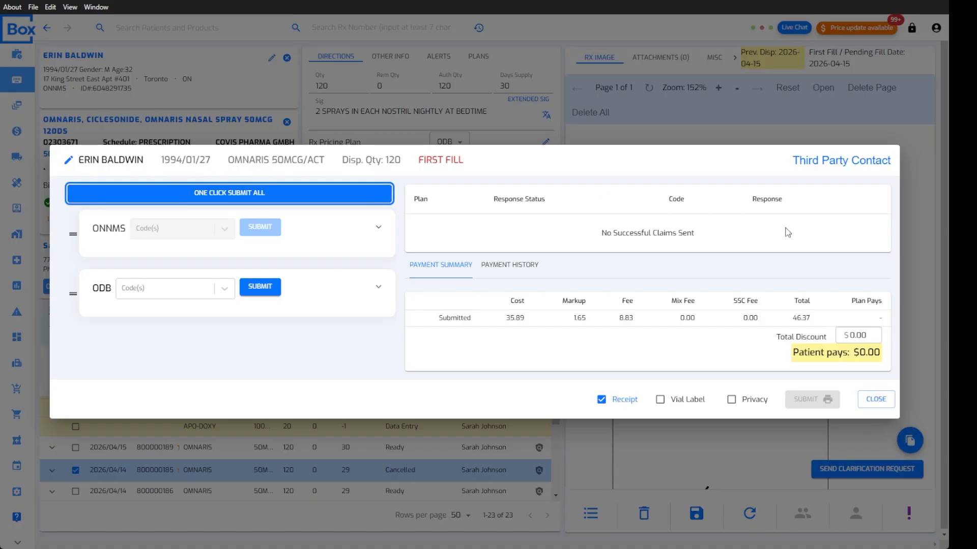
pyautogui.click(225, 195)
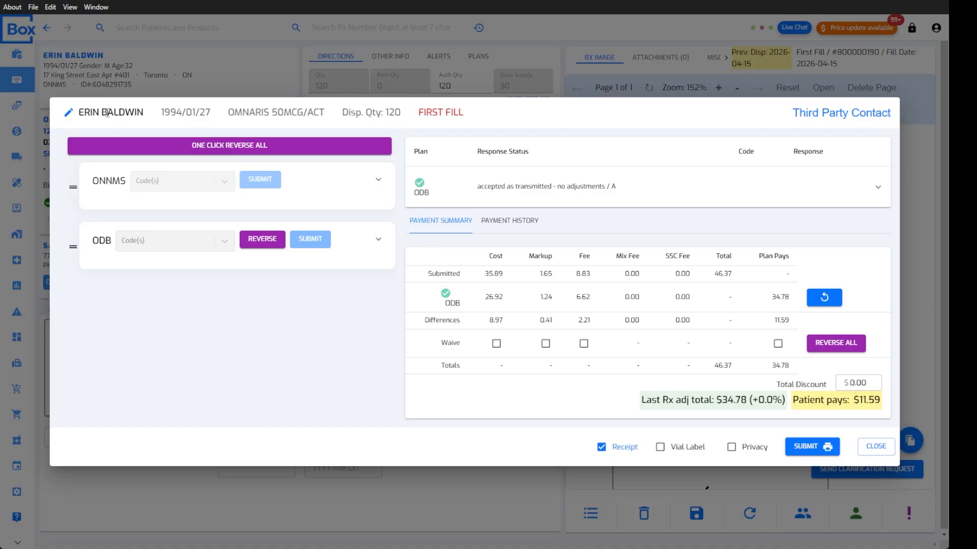
pyautogui.click(69, 115)
pyautogui.scroll(-5, 483, 228)
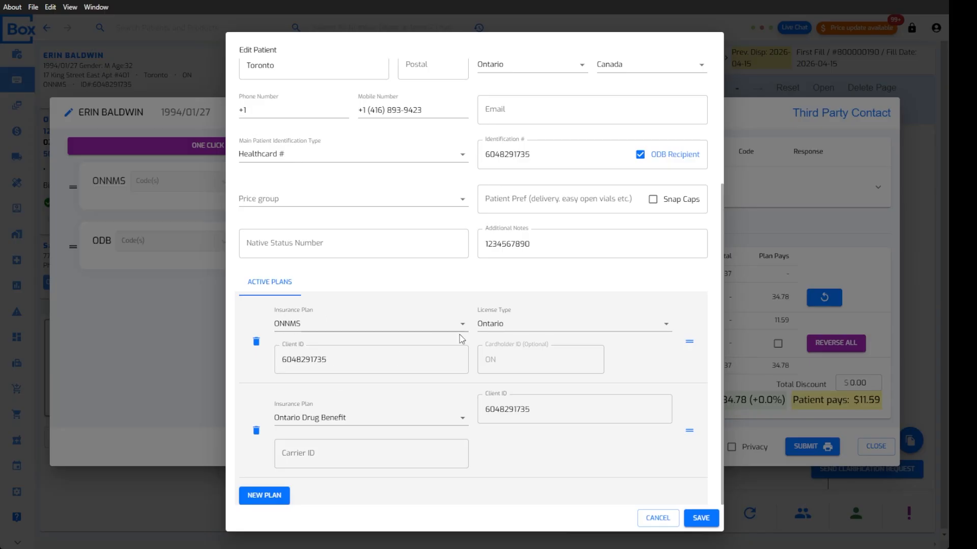
pyautogui.moveTo(688, 441)
pyautogui.mouseDown()
pyautogui.moveTo(685, 364)
pyautogui.moveTo(695, 436)
pyautogui.moveTo(689, 387)
pyautogui.moveTo(683, 429)
pyautogui.mouseUp()
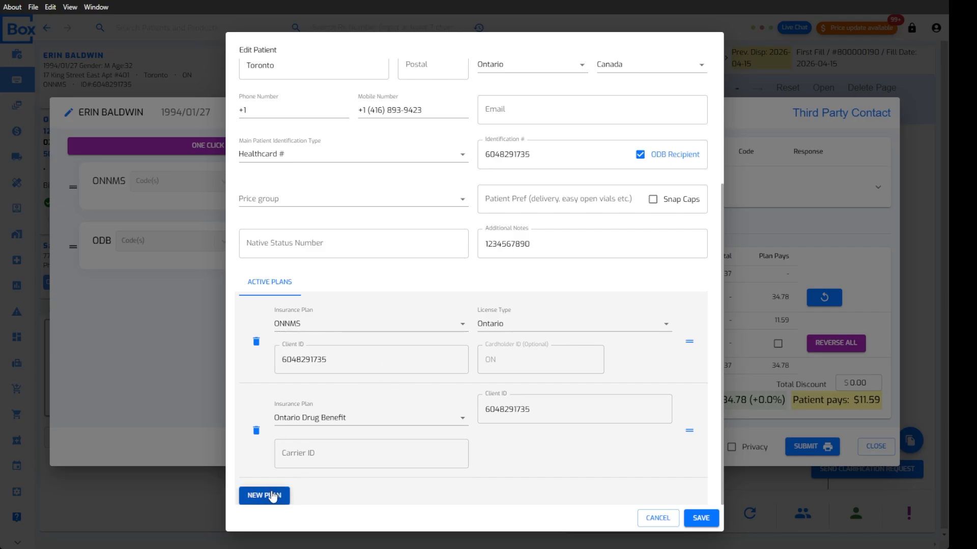
pyautogui.moveTo(537, 410); pyautogui.dragTo(473, 415)
pyautogui.click(542, 410)
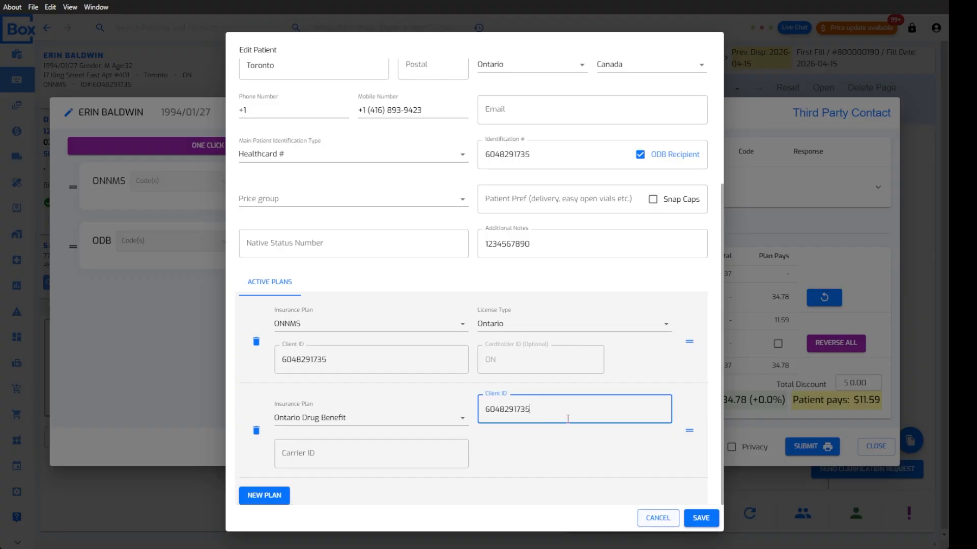
pyautogui.scroll(3, 568, 418)
pyautogui.click(656, 517)
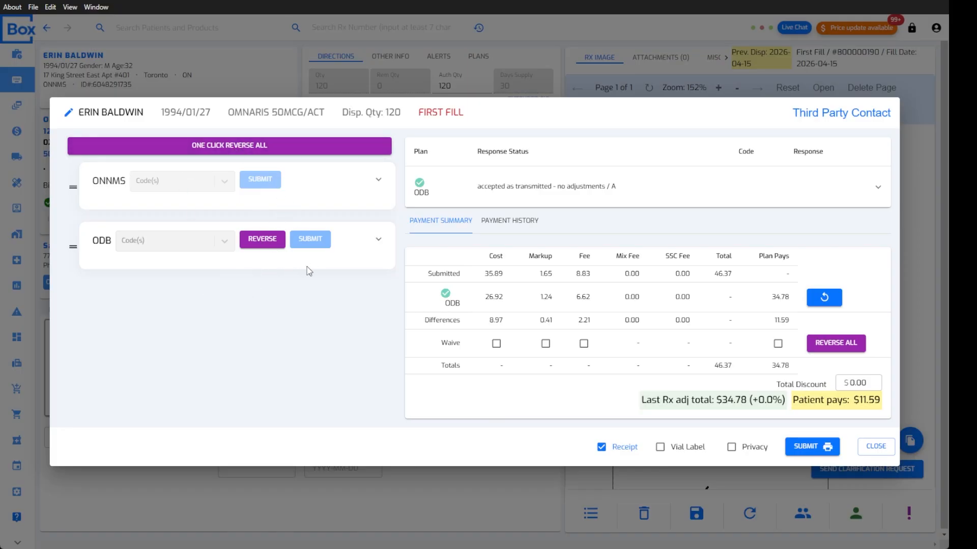
# Reverse the accepted ODB claim, resubmit it to all plans, and check the plan contacts
pyautogui.click(246, 144)
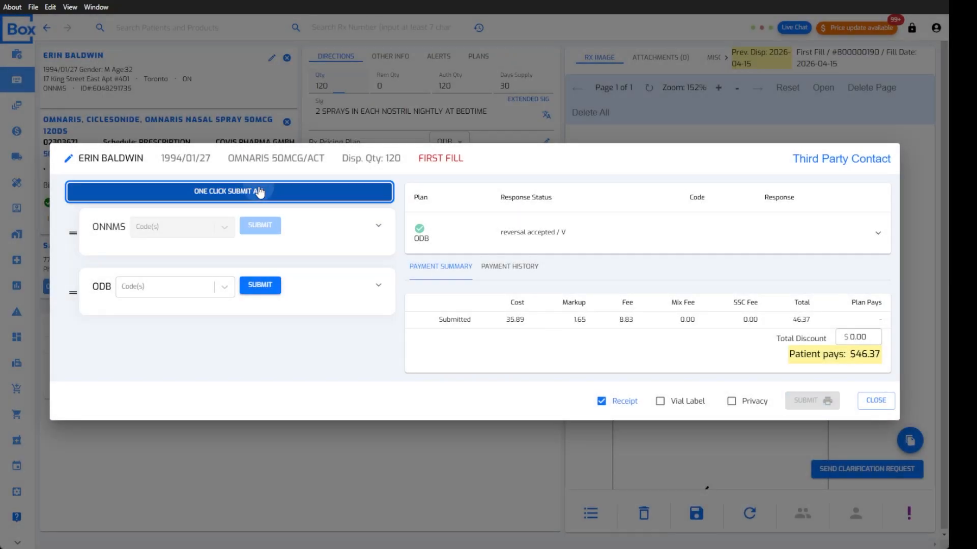
pyautogui.click(259, 192)
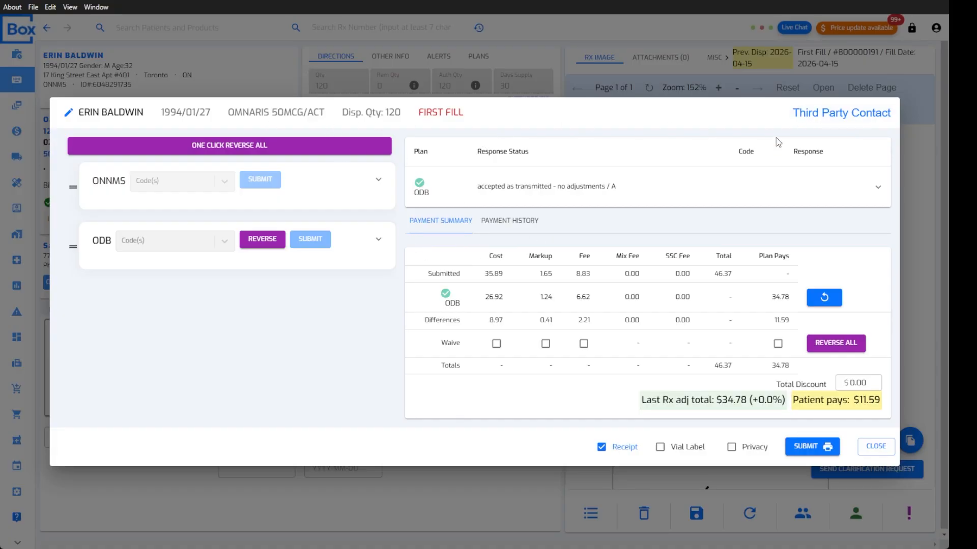
pyautogui.click(842, 122)
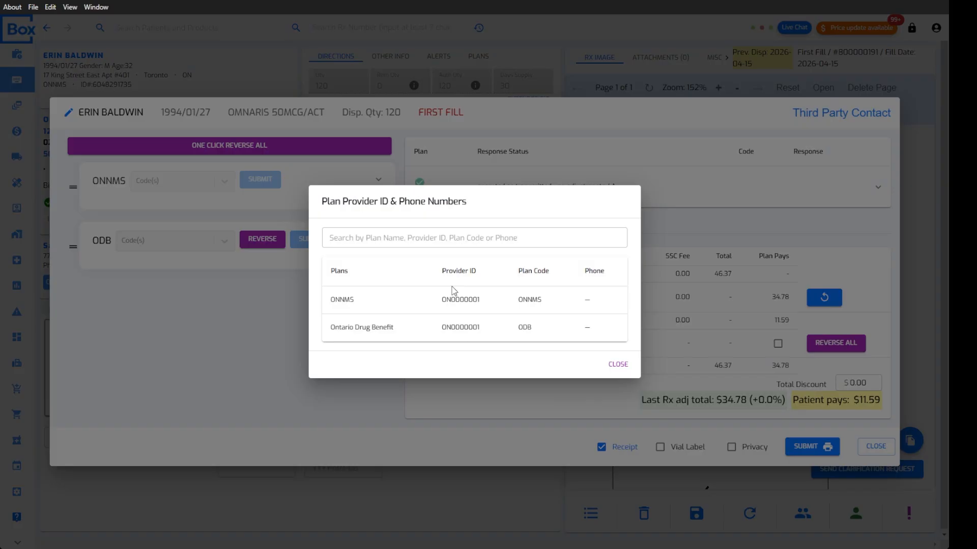
pyautogui.click(696, 294)
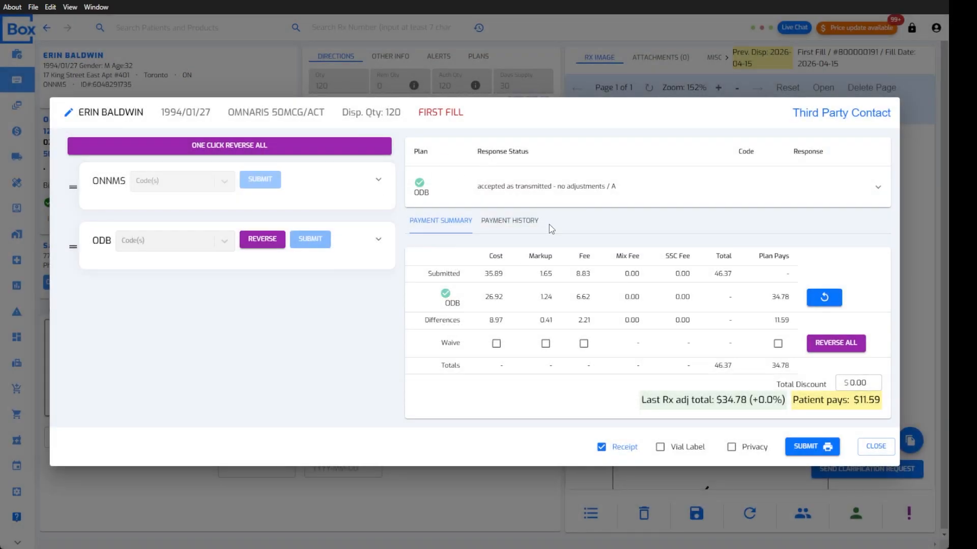
# Review the payment history and amounts, then finalize the claim with no receipt
pyautogui.click(503, 222)
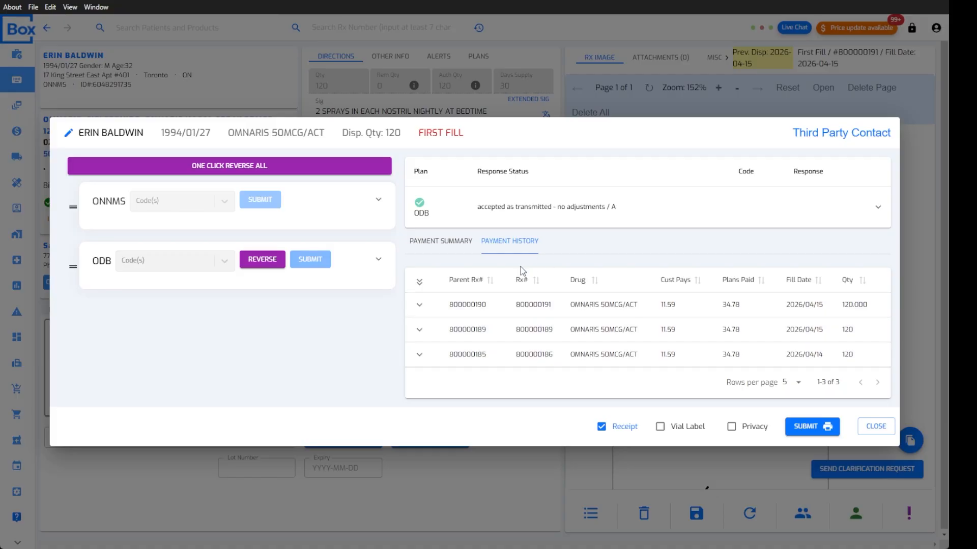
pyautogui.click(440, 242)
pyautogui.moveTo(855, 403); pyautogui.dragTo(874, 400)
pyautogui.click(873, 400)
pyautogui.click(869, 379)
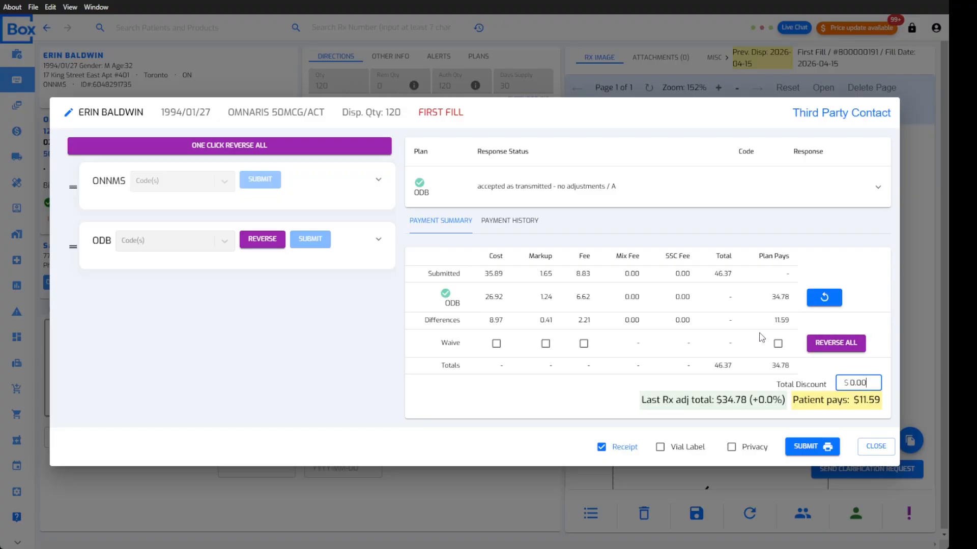
pyautogui.click(621, 450)
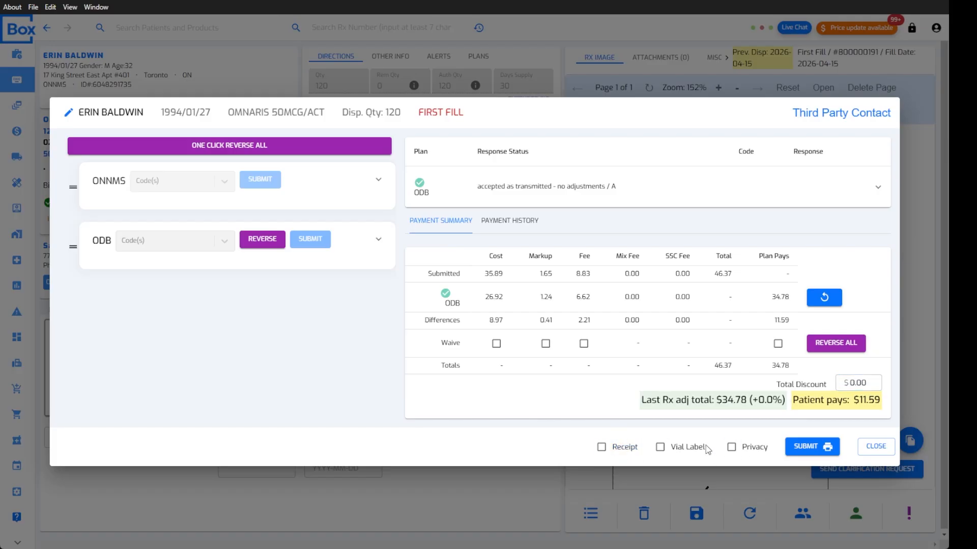
pyautogui.click(801, 447)
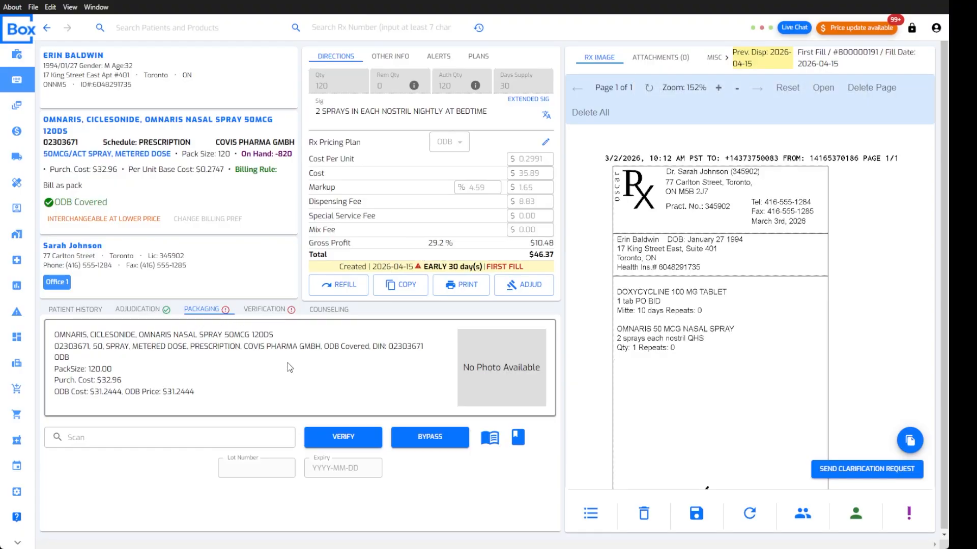
# Check the Omnaris prescription's Adjudication and Packaging details, then go back to the Workbench
pyautogui.click(142, 310)
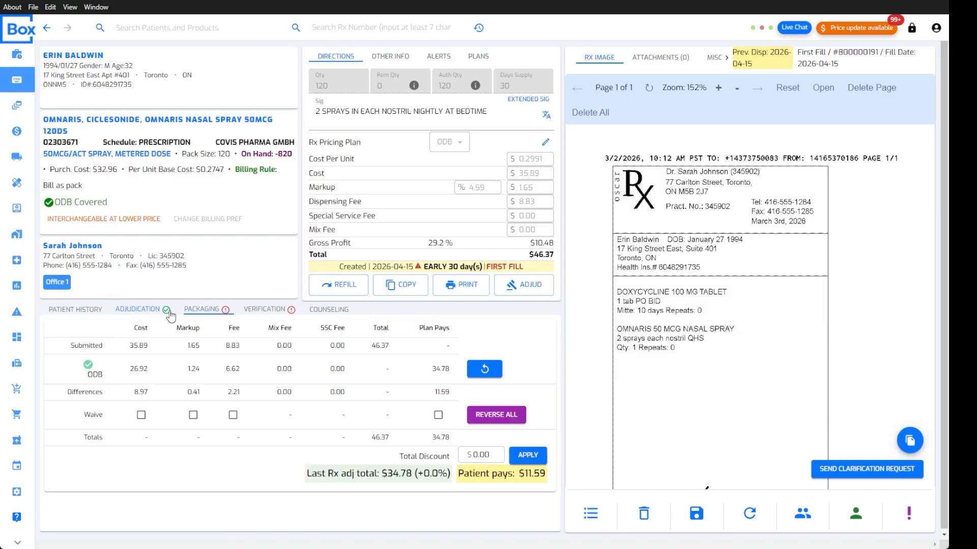
pyautogui.click(210, 312)
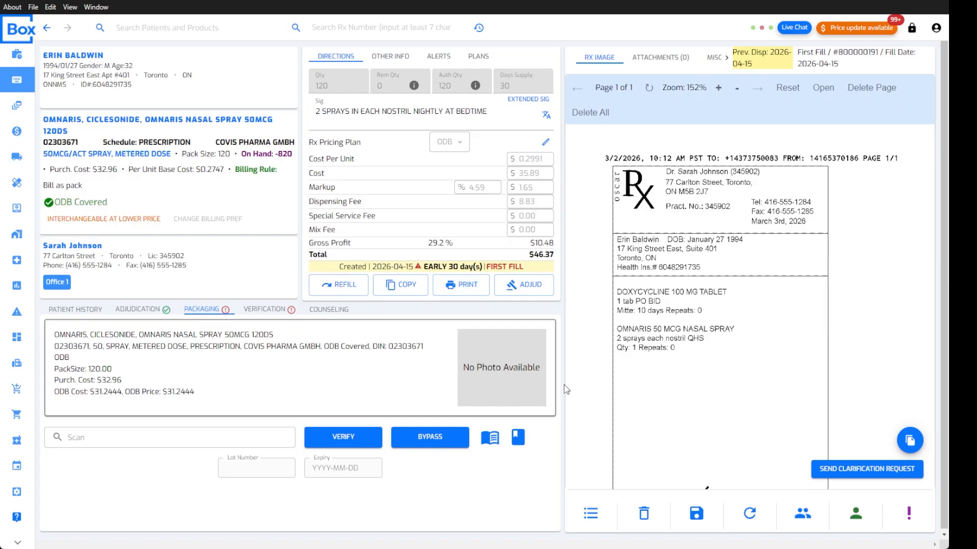
pyautogui.click(17, 54)
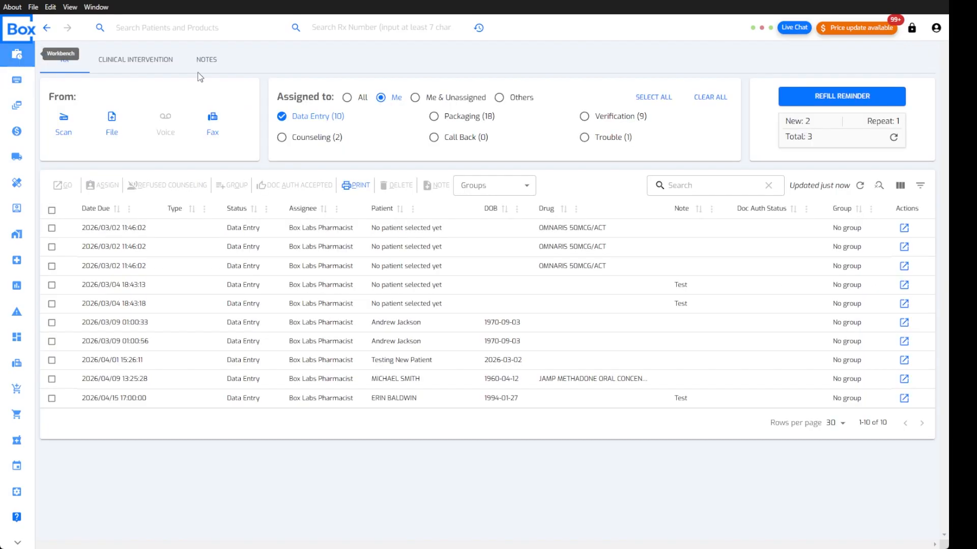
# Filter the Workbench to Packaging, open the patient's Rx history, and tick the OMNARIS row
pyautogui.click(450, 120)
pyautogui.click(722, 97)
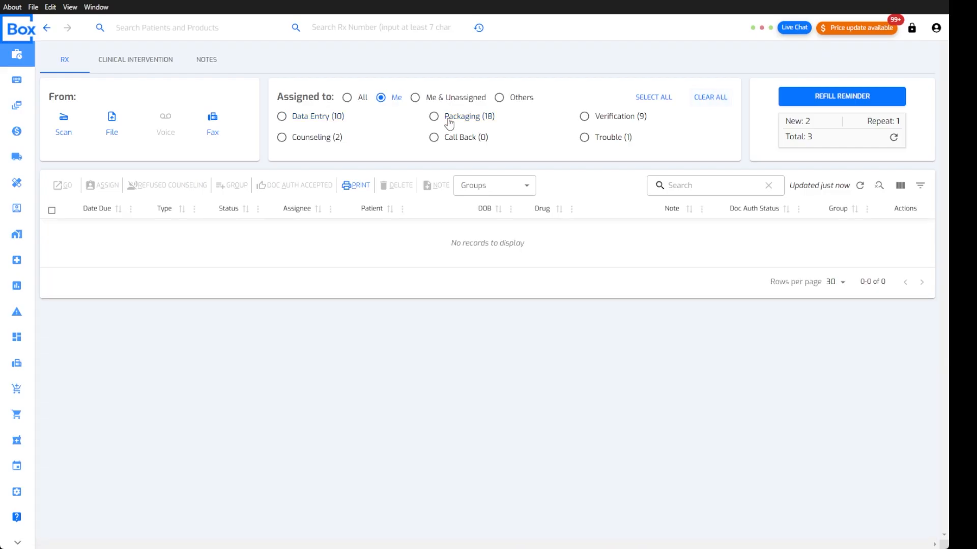
pyautogui.click(448, 120)
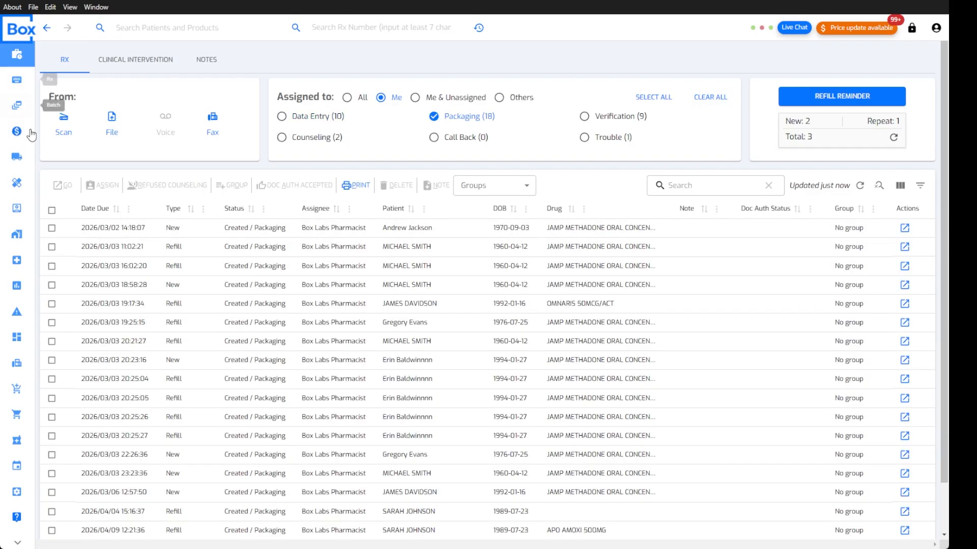
pyautogui.click(478, 28)
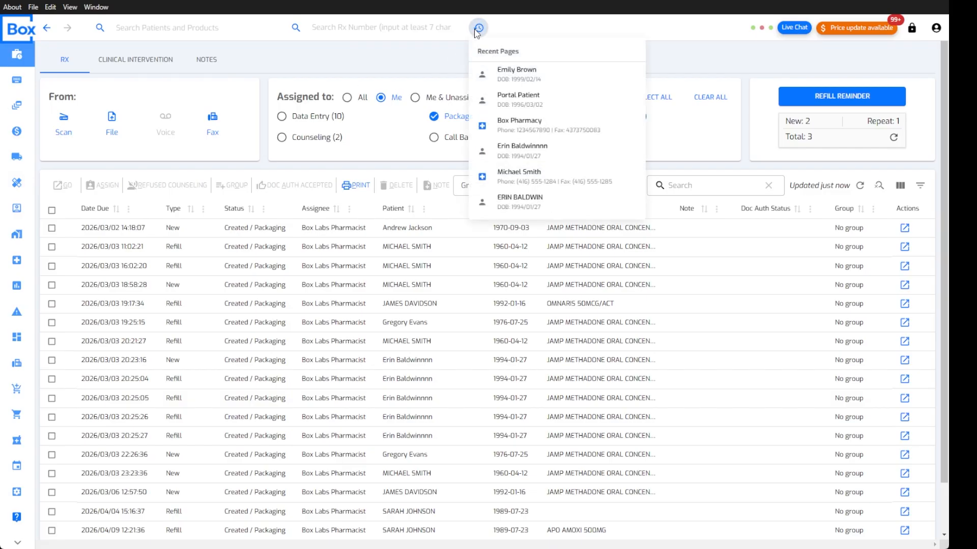
pyautogui.click(540, 201)
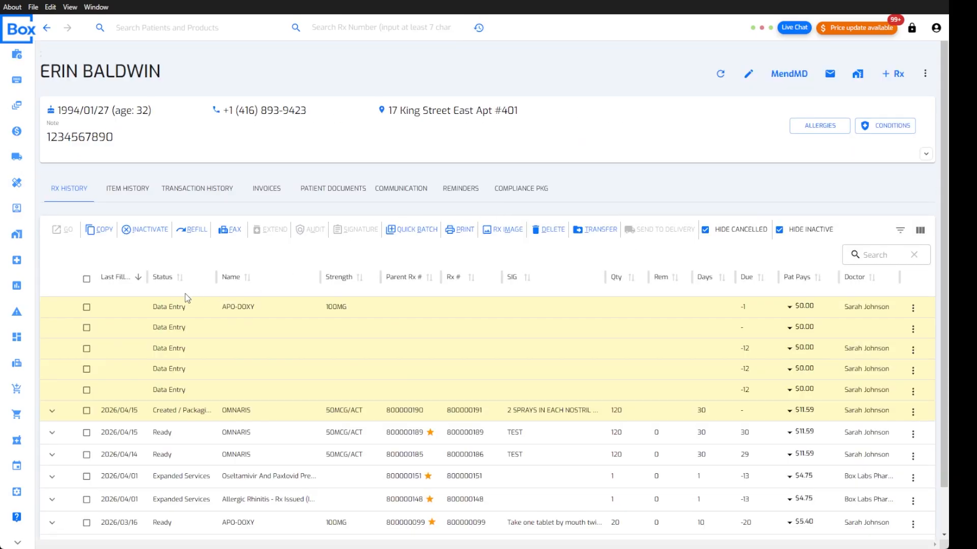
pyautogui.click(87, 411)
# Open the selected Omnaris prescription and self-assign it to make changes
pyautogui.click(68, 263)
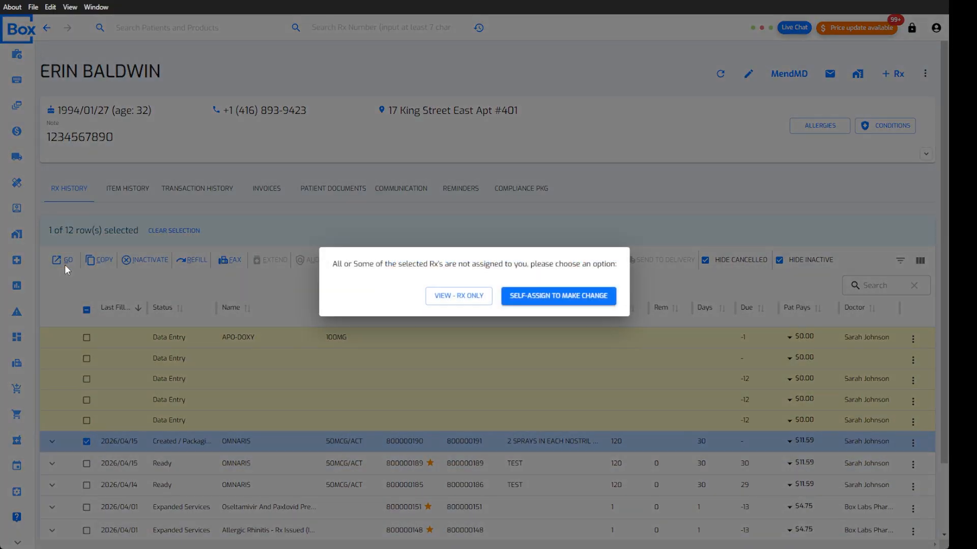
pyautogui.click(542, 300)
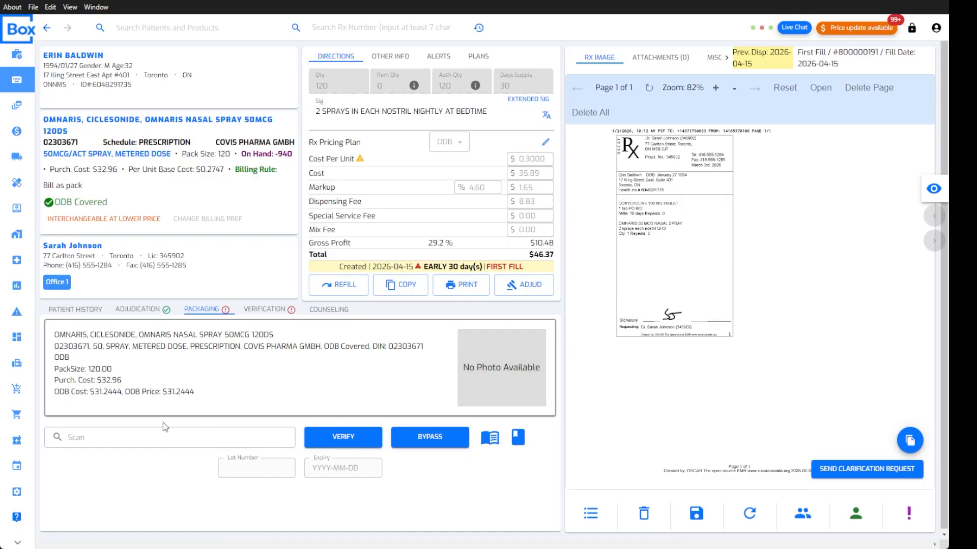
# Go through the Scan, Lot Number and Expiry fields, then choose Bypass for packaging
pyautogui.click(157, 438)
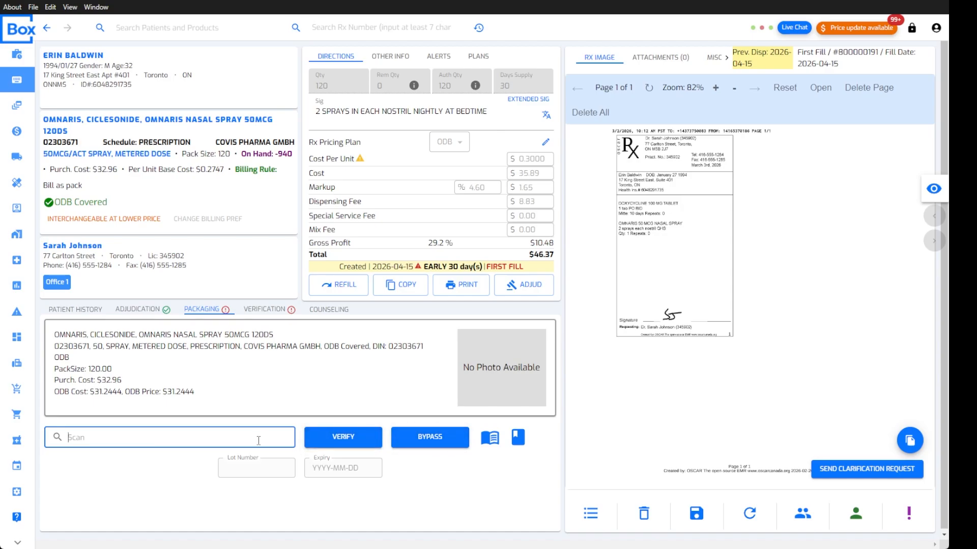
pyautogui.click(267, 472)
pyautogui.press('Tab')
pyautogui.click(200, 442)
pyautogui.click(448, 438)
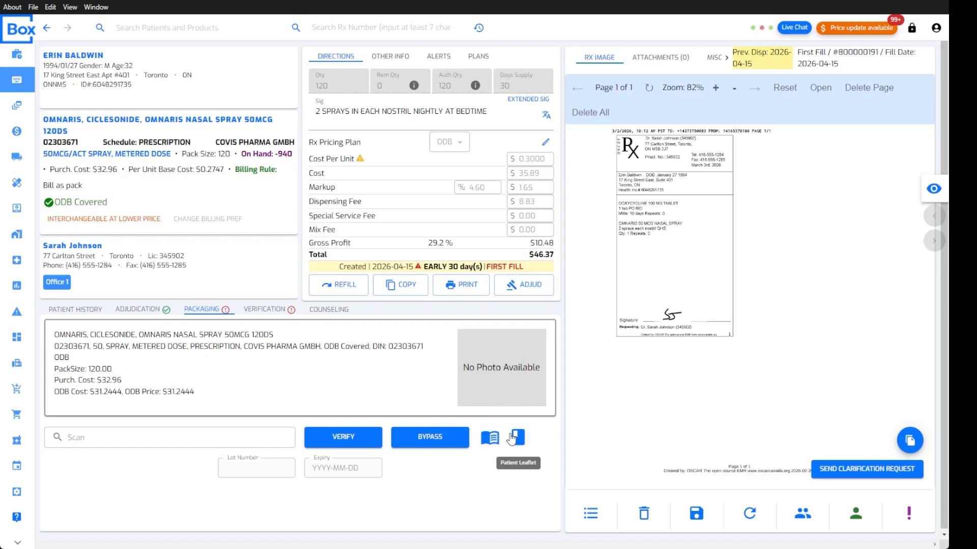
pyautogui.click(413, 445)
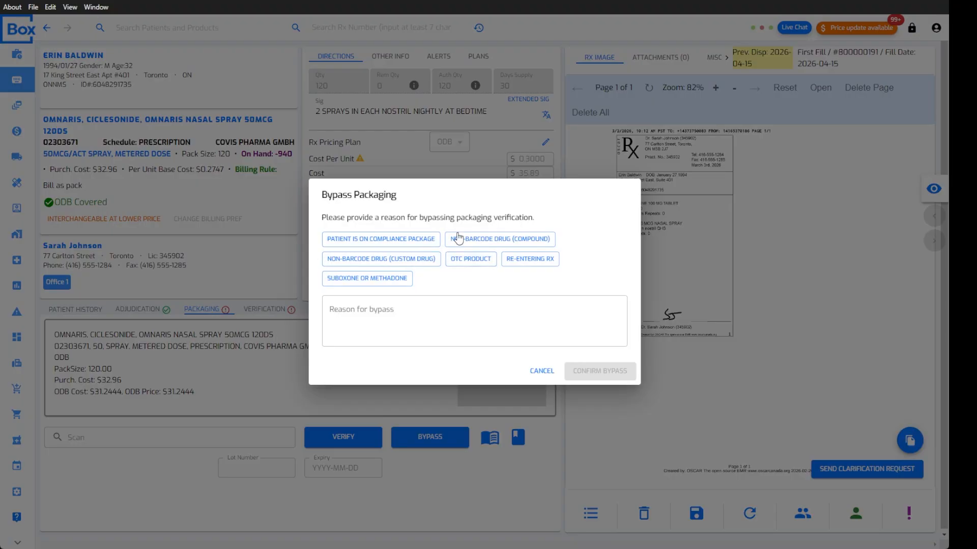
# Bypass packaging with the reason Non-barcode drug (custom drug) and confirm
pyautogui.click(387, 313)
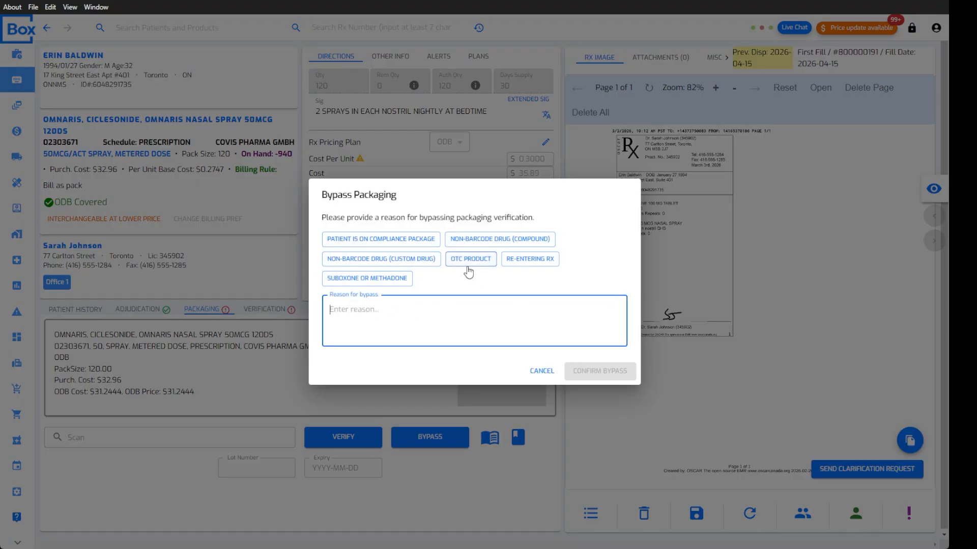
pyautogui.click(430, 260)
pyautogui.click(601, 372)
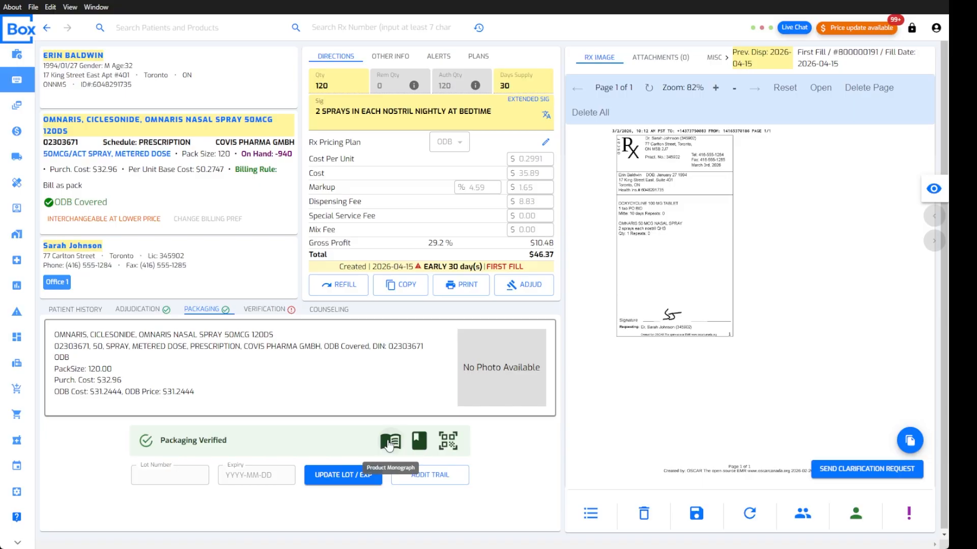
pyautogui.click(450, 442)
pyautogui.click(327, 436)
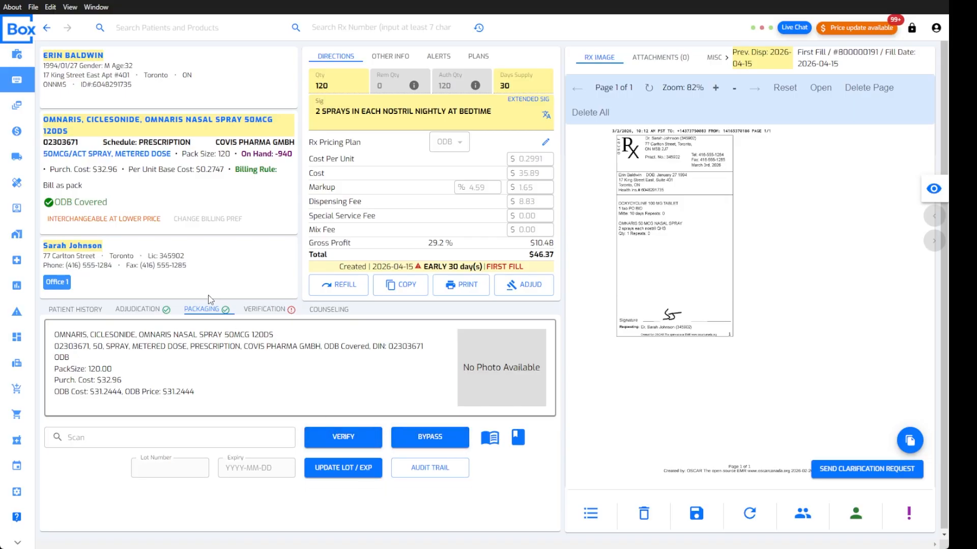
pyautogui.click(266, 311)
pyautogui.click(217, 312)
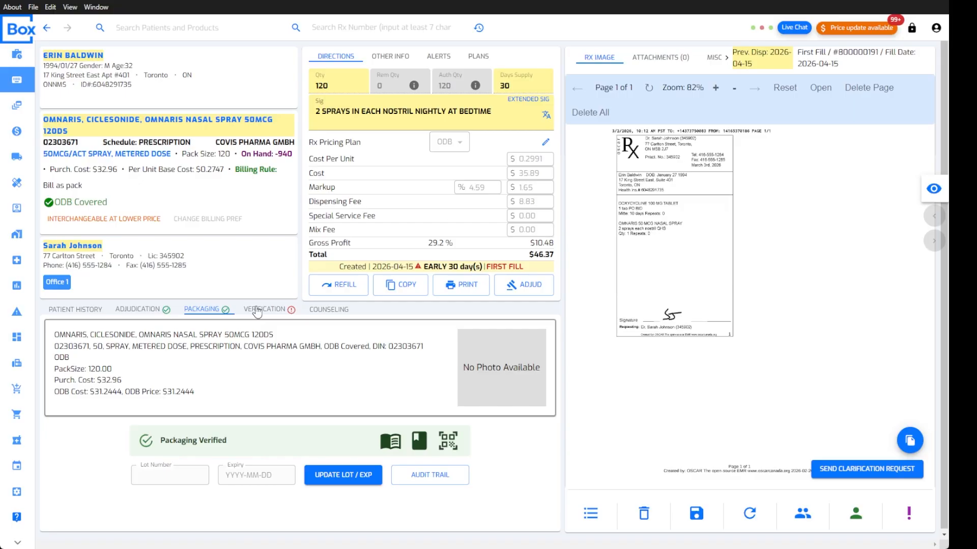
pyautogui.click(432, 478)
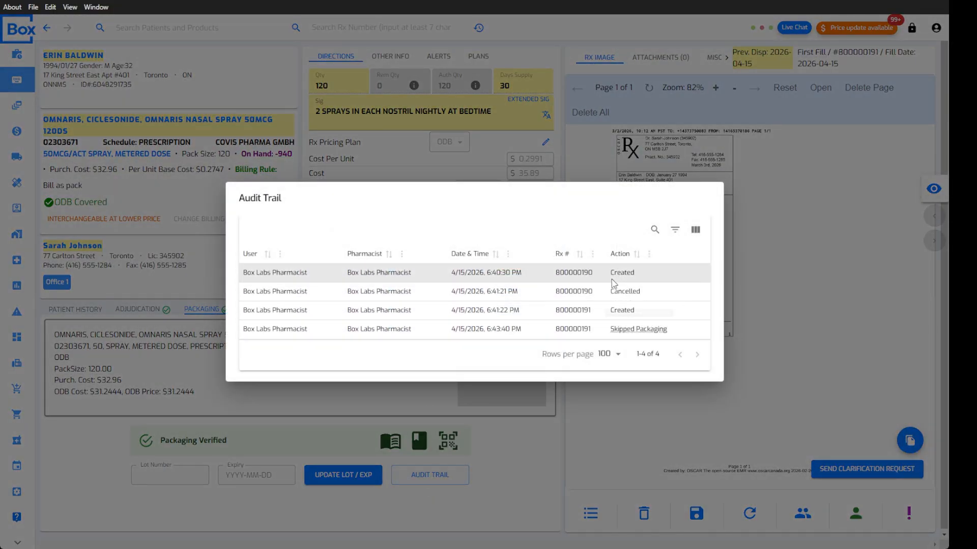
pyautogui.moveTo(640, 334)
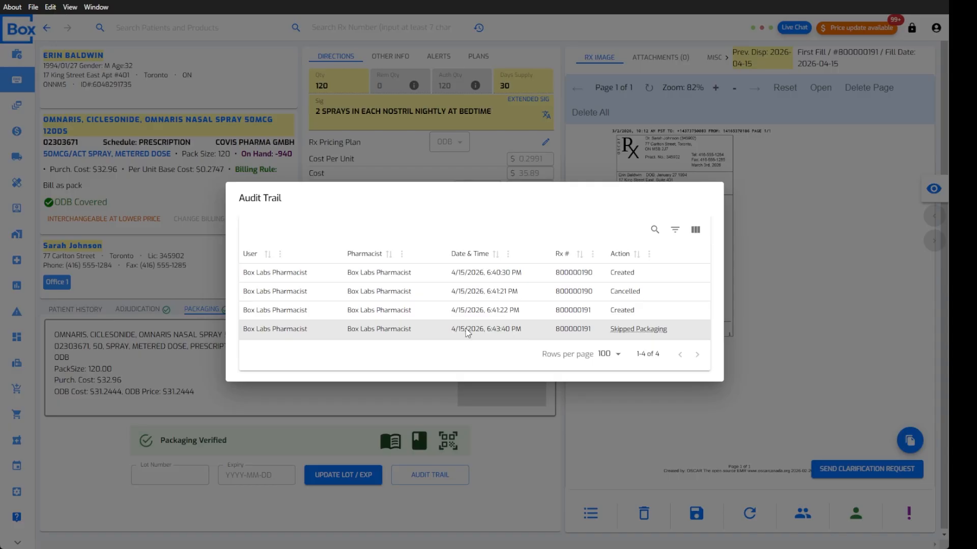
pyautogui.click(512, 452)
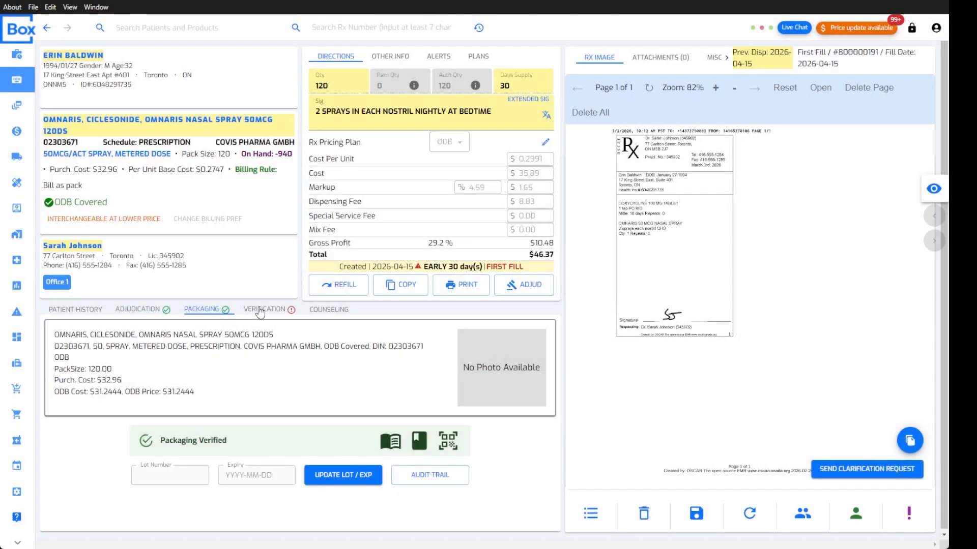
pyautogui.click(261, 310)
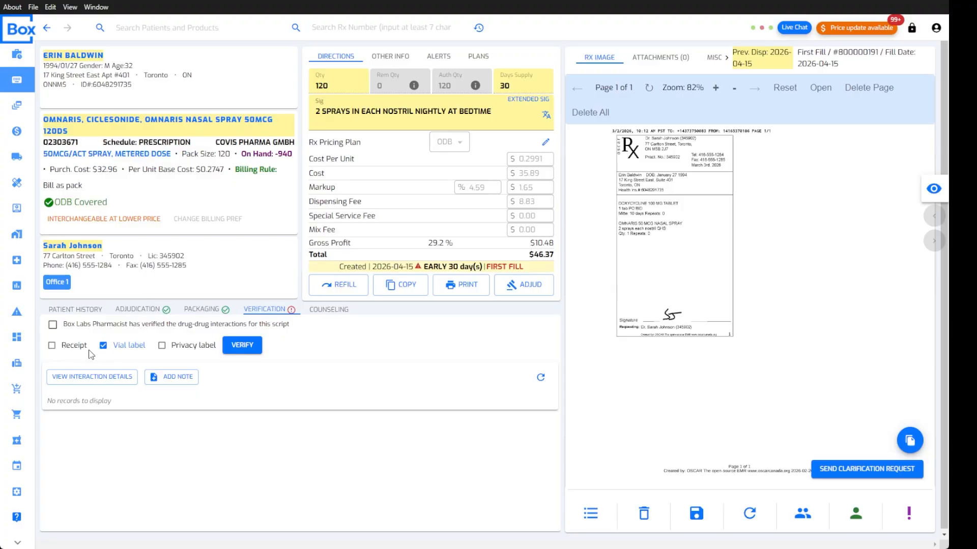
# Review the interaction records on the Verification tab, then start and discard a verification note
pyautogui.moveTo(47, 401); pyautogui.dragTo(115, 406)
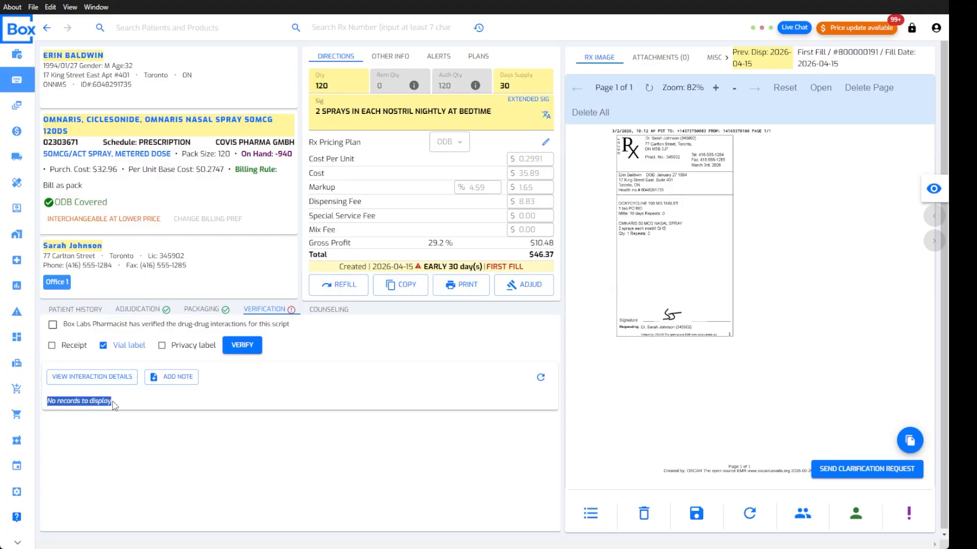
pyautogui.click(113, 402)
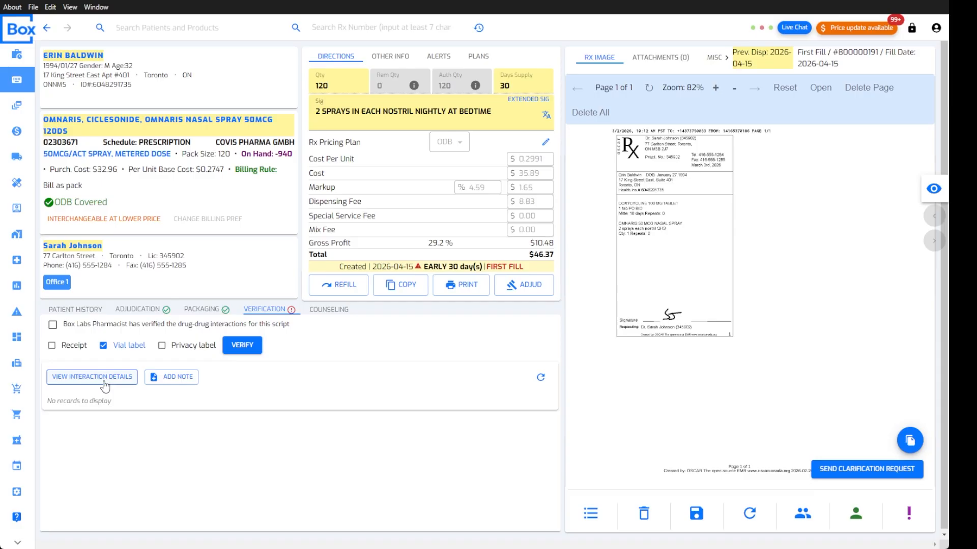
pyautogui.click(176, 382)
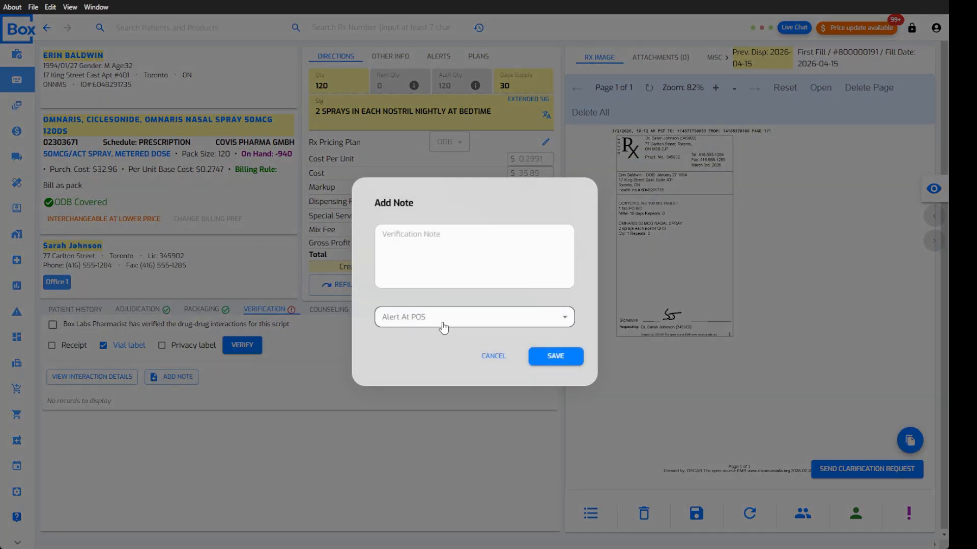
pyautogui.click(502, 359)
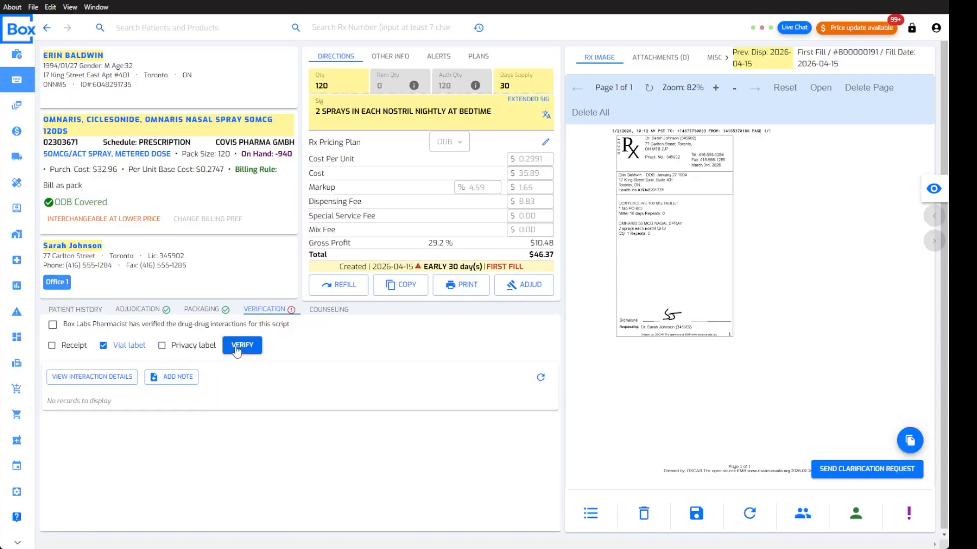
# Untick the vial label and receipt printouts, confirm interactions checked, and verify the prescription
pyautogui.click(68, 351)
pyautogui.click(104, 346)
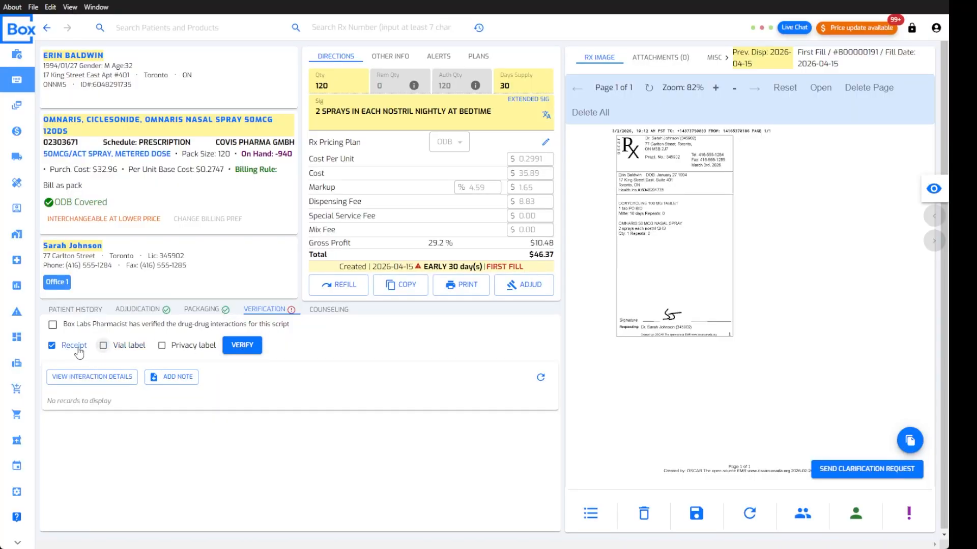
pyautogui.click(79, 352)
pyautogui.click(242, 345)
pyautogui.click(328, 311)
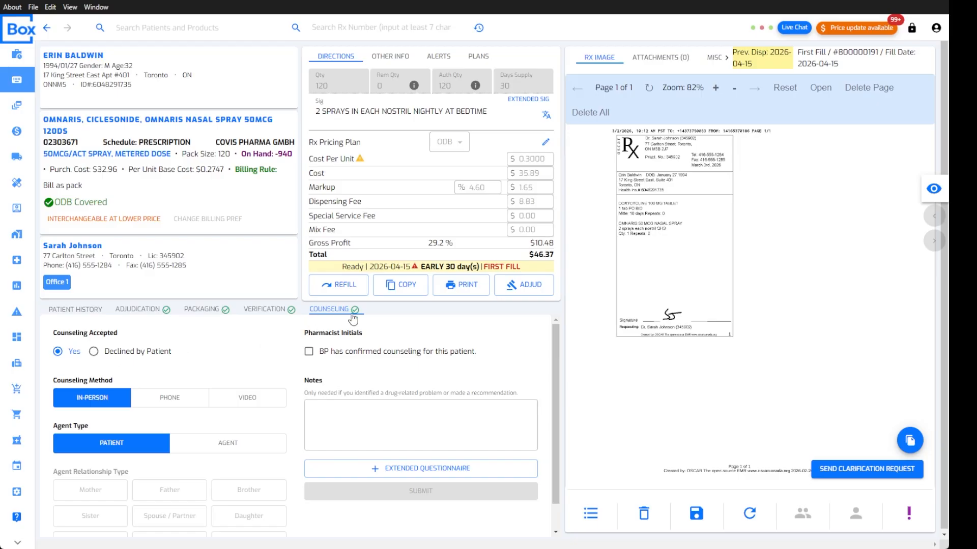
pyautogui.click(17, 54)
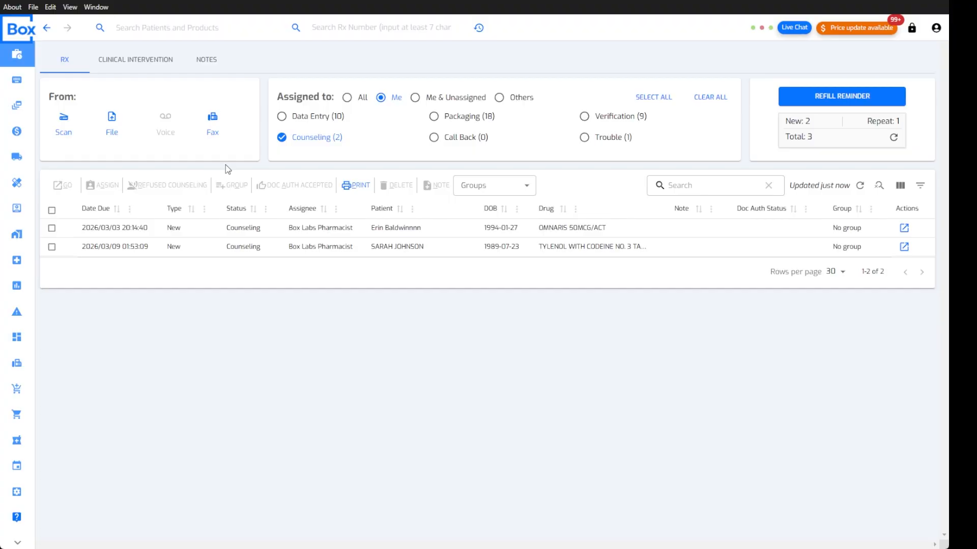
pyautogui.click(48, 28)
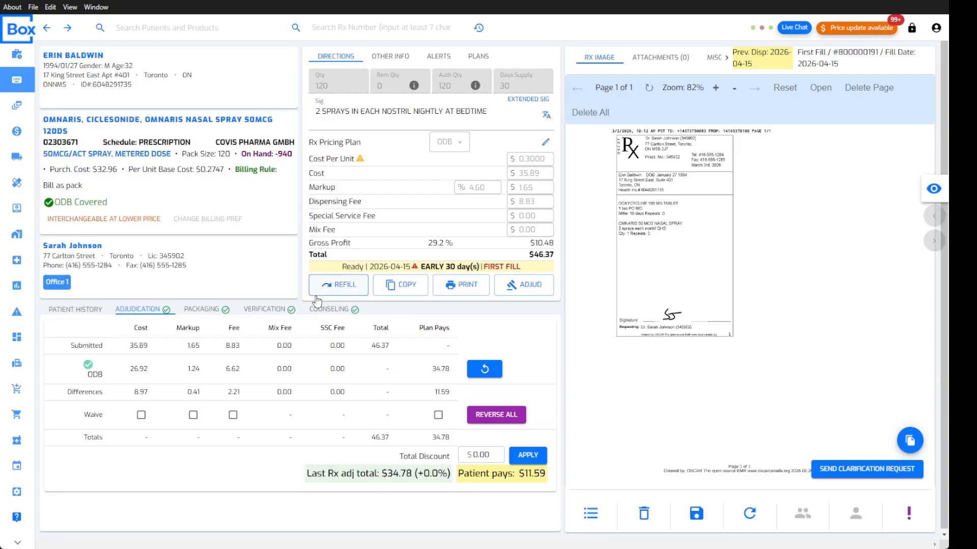
pyautogui.click(331, 310)
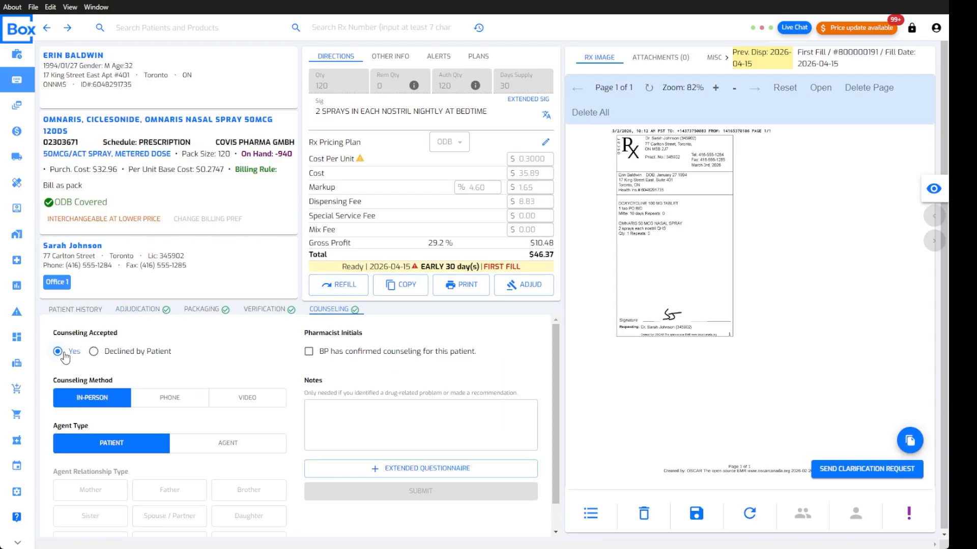
# Confirm the pharmacist completed in-person counseling with the initials checkbox
pyautogui.scroll(-1, 135, 440)
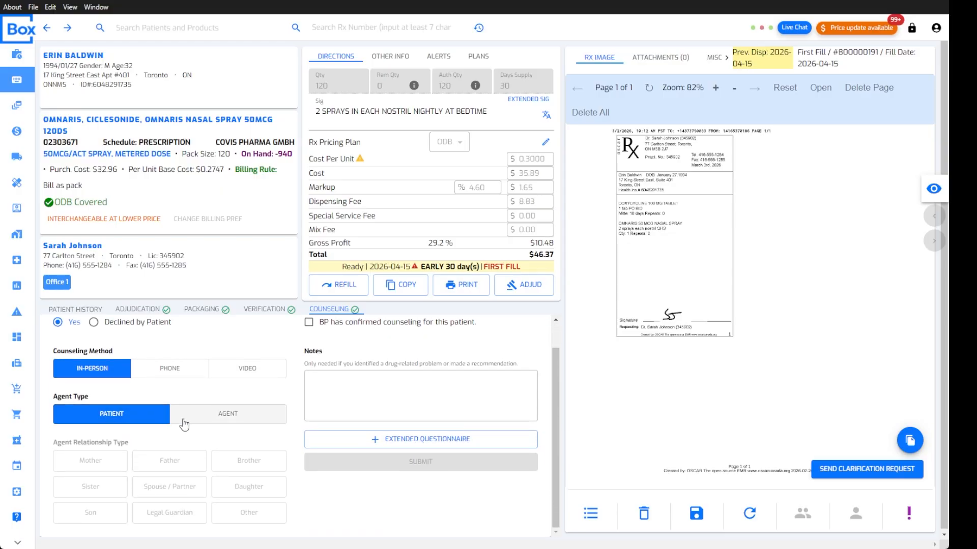
pyautogui.scroll(1, 193, 423)
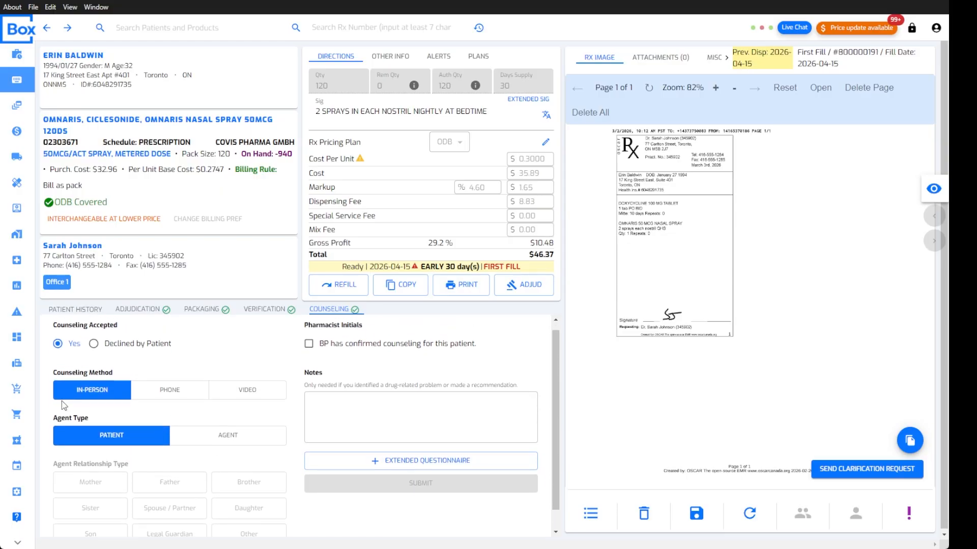
pyautogui.click(309, 351)
pyautogui.click(364, 405)
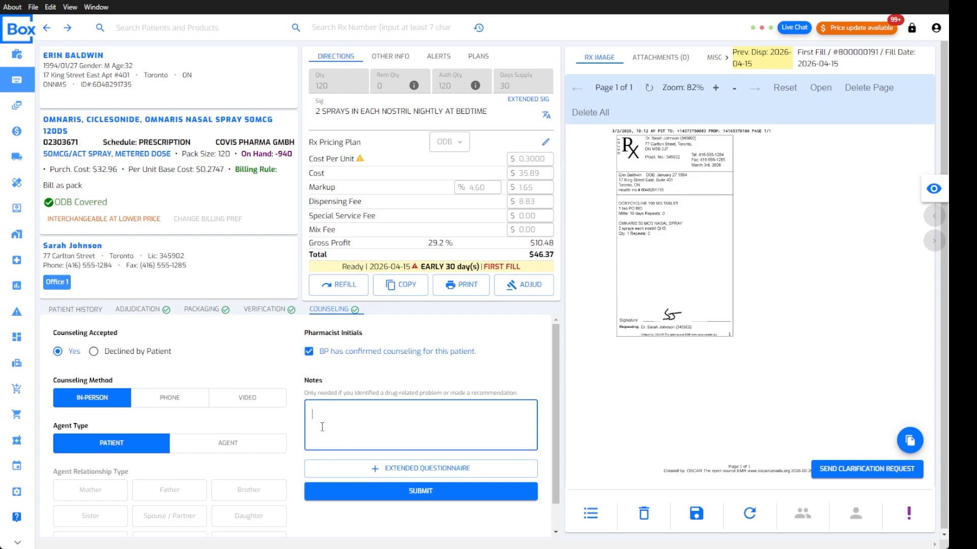
# Review the extended questionnaire, leaving the prior-use question unchecked, then submit counseling
pyautogui.click(391, 469)
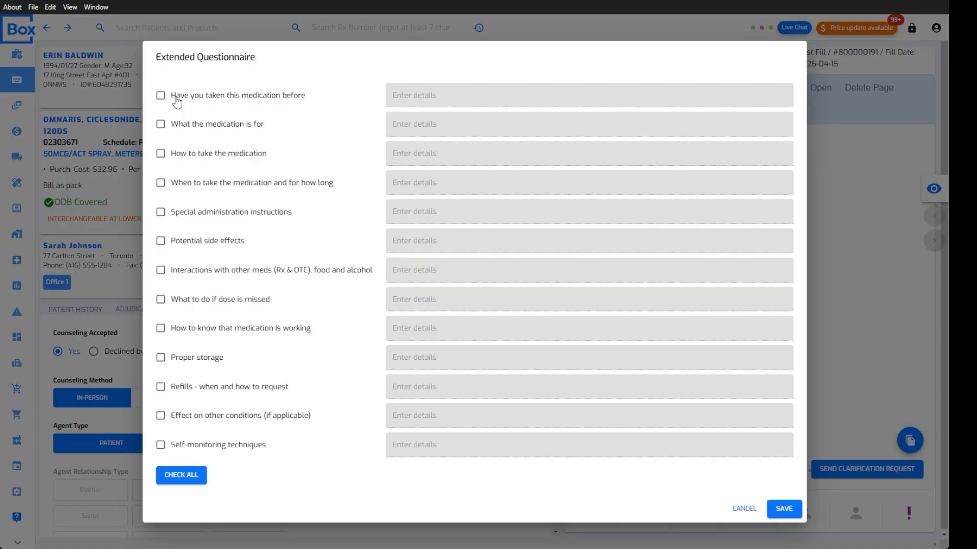
pyautogui.click(176, 99)
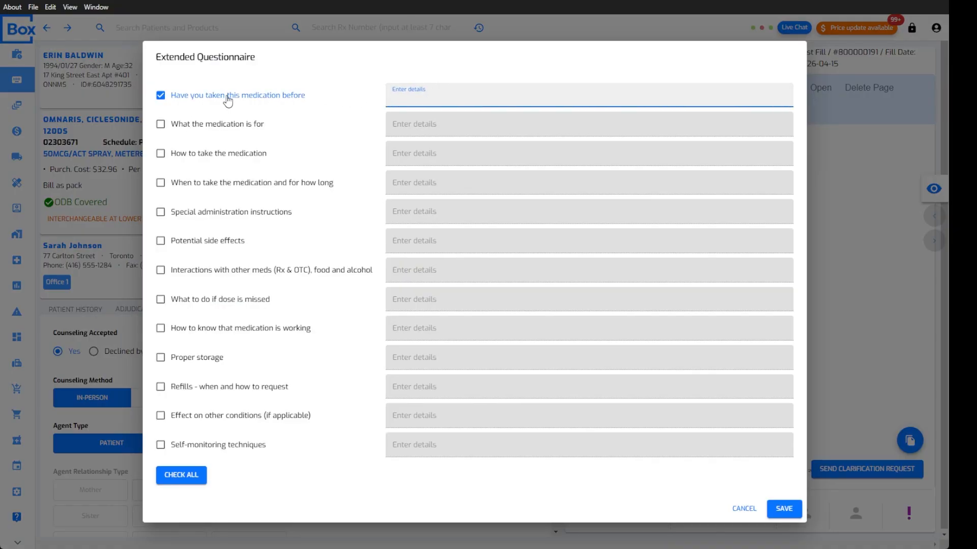
pyautogui.click(227, 96)
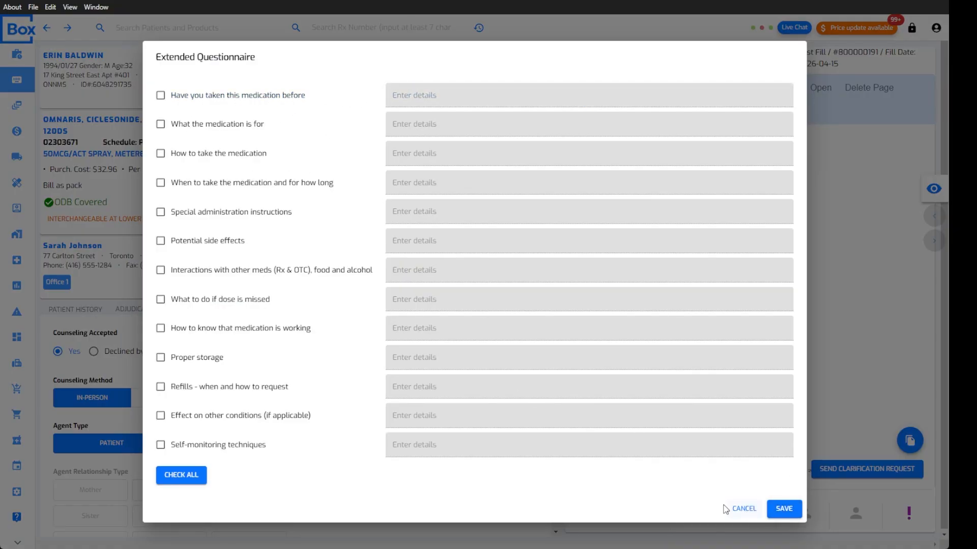
pyautogui.click(779, 509)
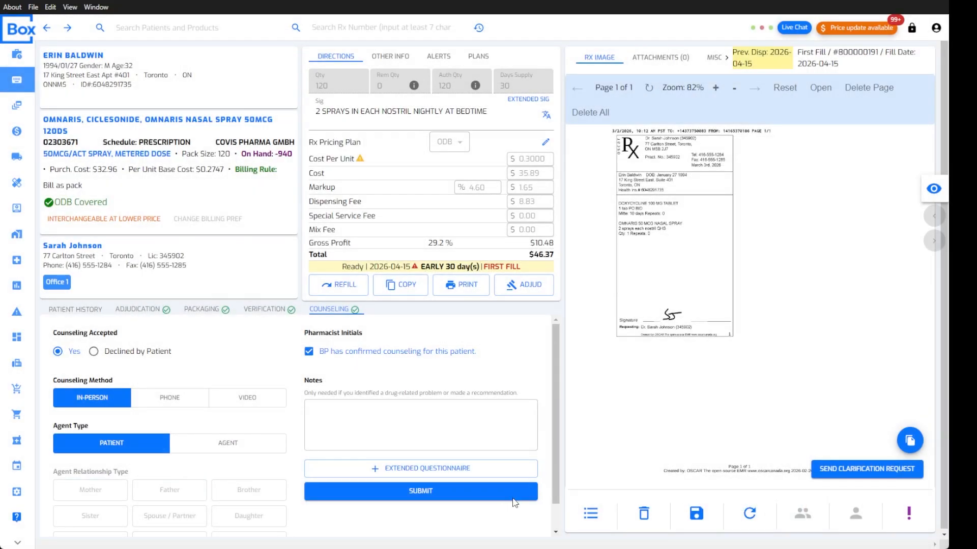
pyautogui.click(427, 491)
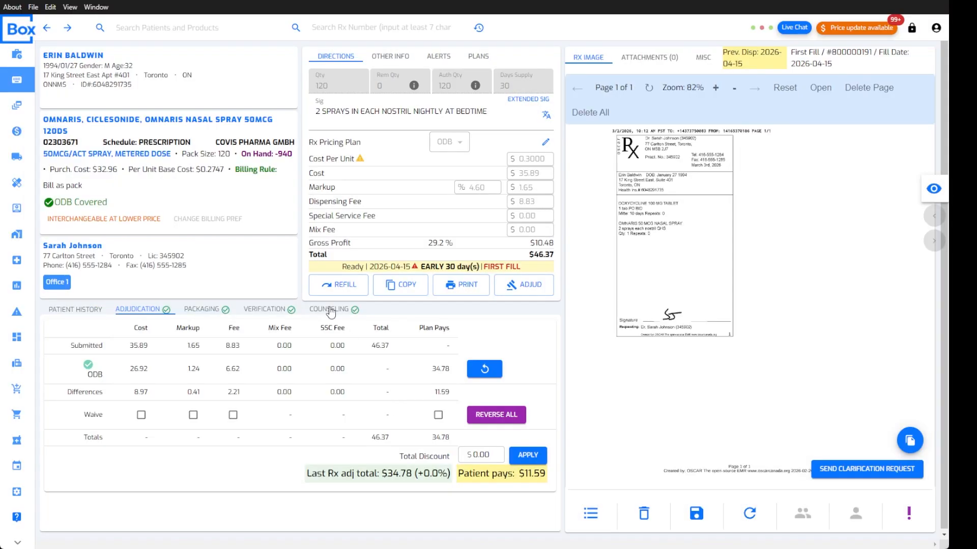
# View the submitted counseling record, then edit it to add a note and update
pyautogui.click(330, 311)
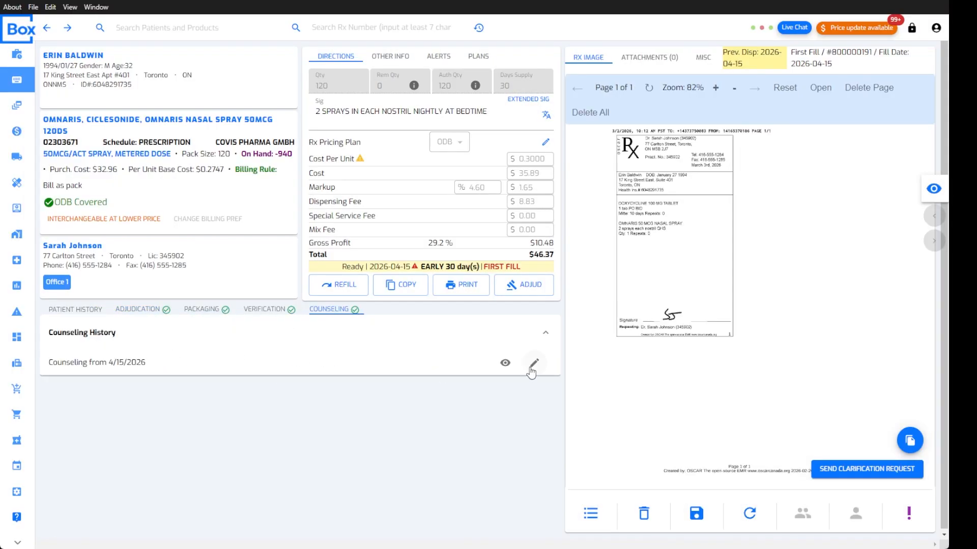
pyautogui.click(507, 364)
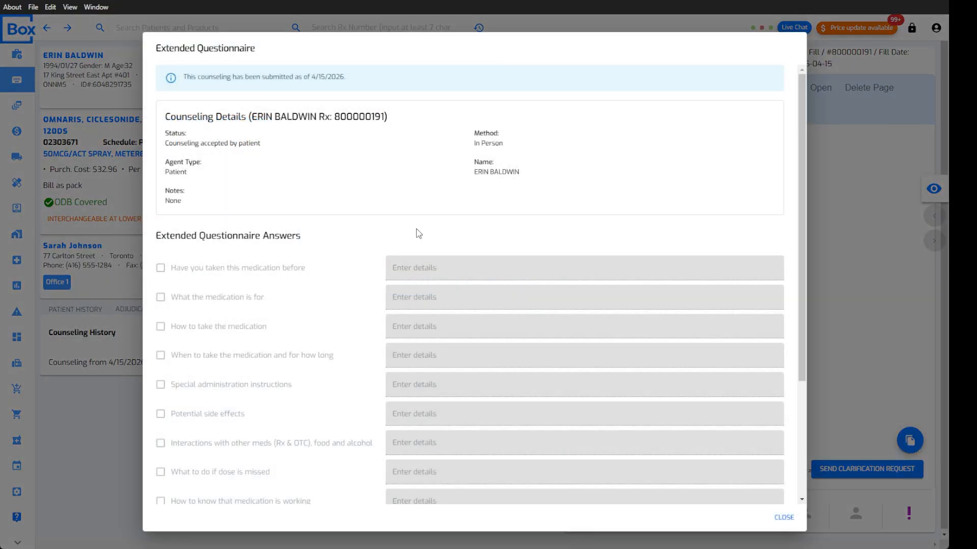
pyautogui.scroll(-5, 428, 214)
pyautogui.click(786, 518)
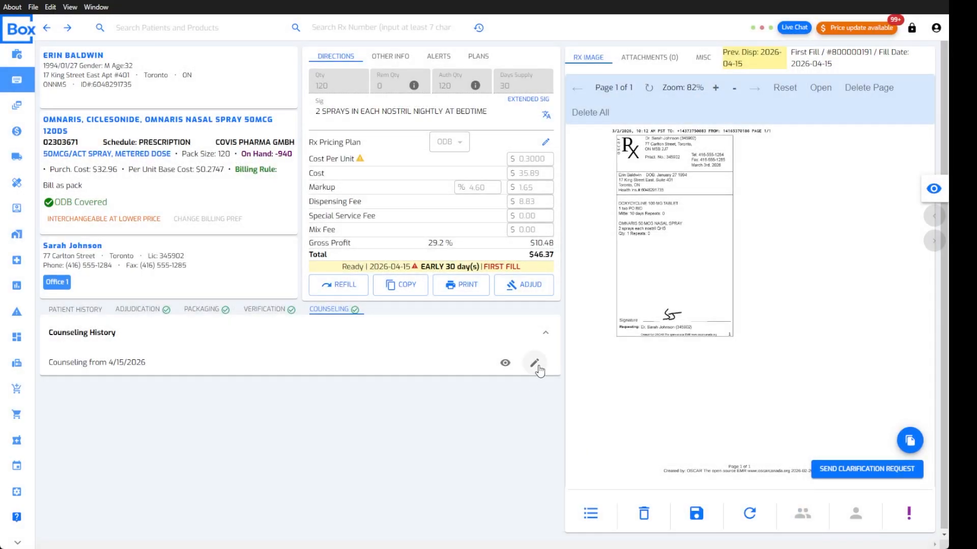
pyautogui.click(535, 365)
pyautogui.scroll(-2, 404, 384)
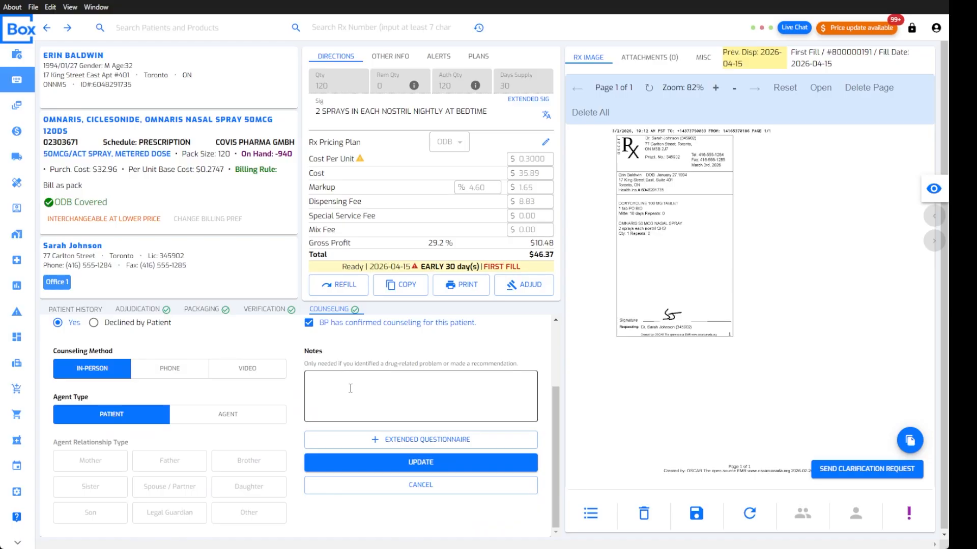
pyautogui.scroll(2, 256, 376)
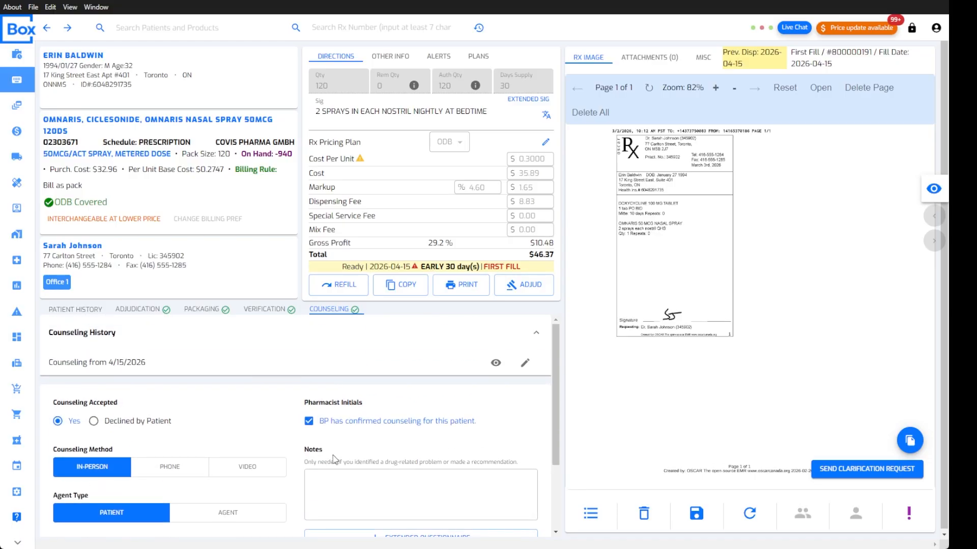
pyautogui.scroll(-2, 335, 459)
pyautogui.click(341, 387)
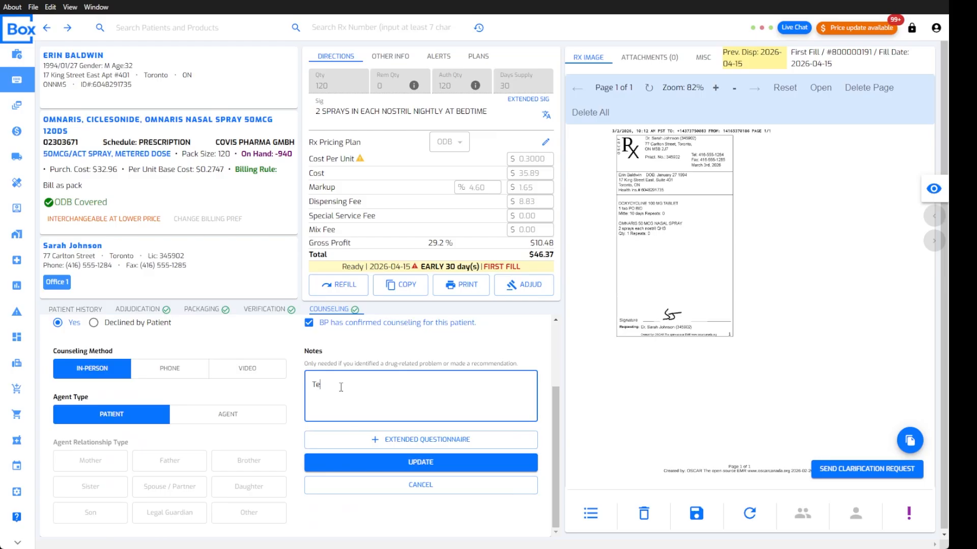
pyautogui.click(429, 462)
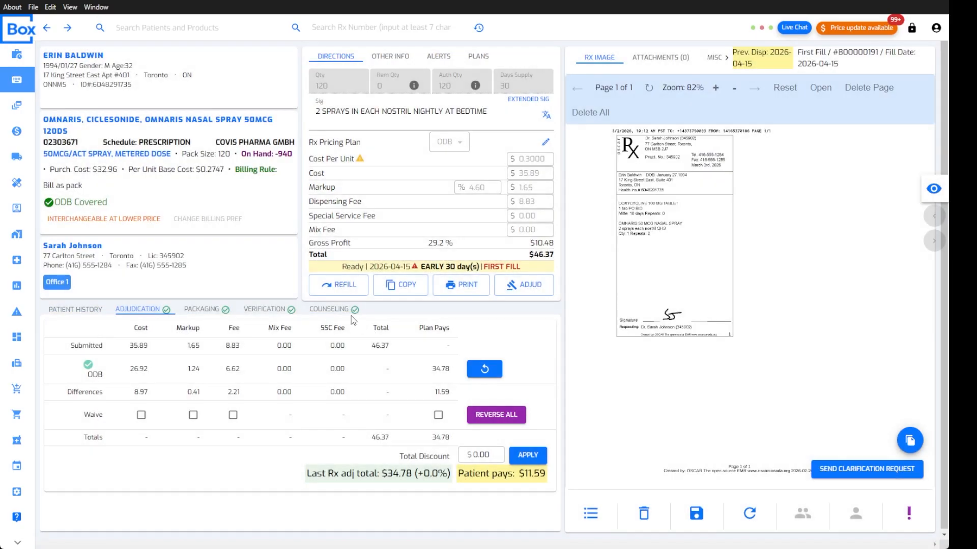
# Check the modified counseling history entry and adjudication, then return to the patient's Rx history
pyautogui.click(329, 309)
pyautogui.moveTo(163, 387); pyautogui.dragTo(284, 391)
pyautogui.click(265, 388)
pyautogui.click(495, 364)
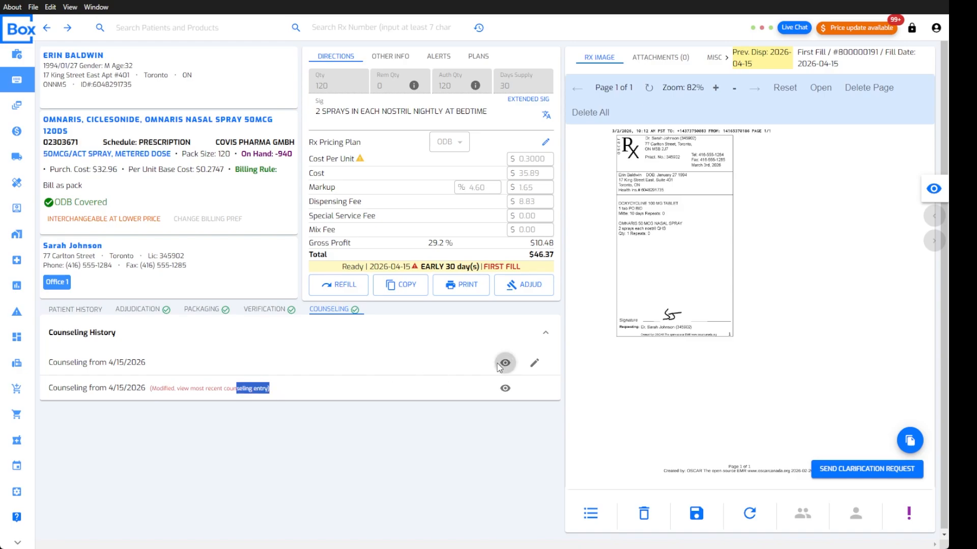
pyautogui.click(783, 517)
pyautogui.moveTo(672, 244); pyautogui.dragTo(653, 264)
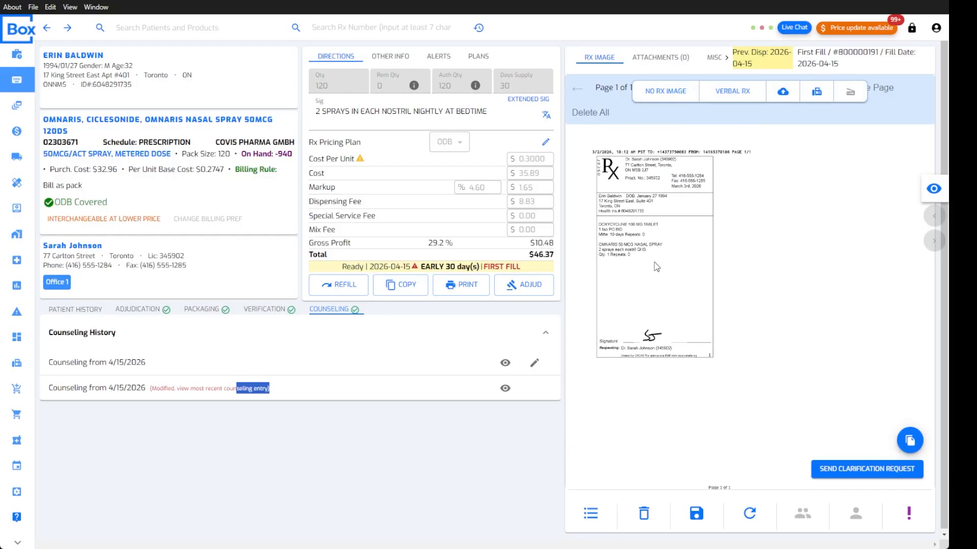
pyautogui.click(136, 309)
pyautogui.click(336, 309)
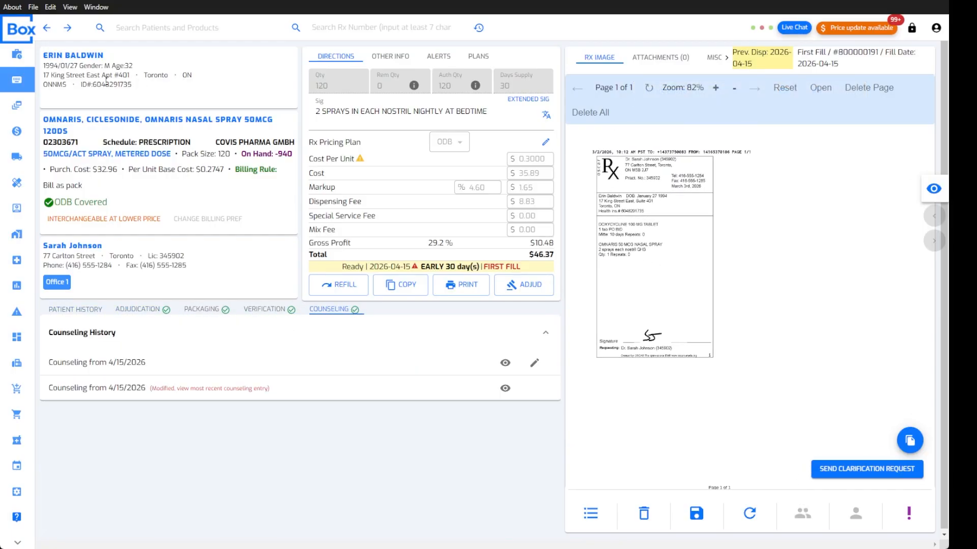
pyautogui.click(63, 56)
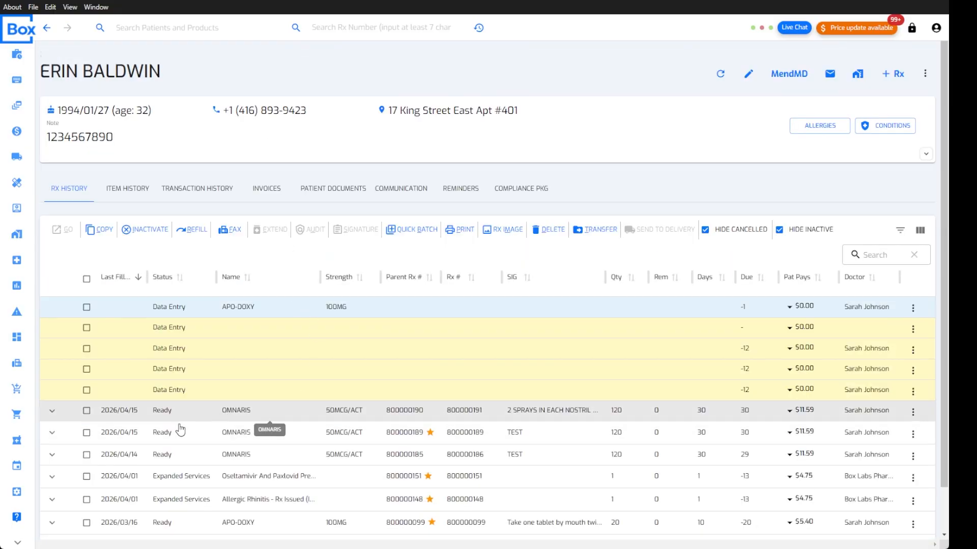
# Select the latest Ready OMNARIS row in Rx History and open its details
pyautogui.moveTo(531, 417)
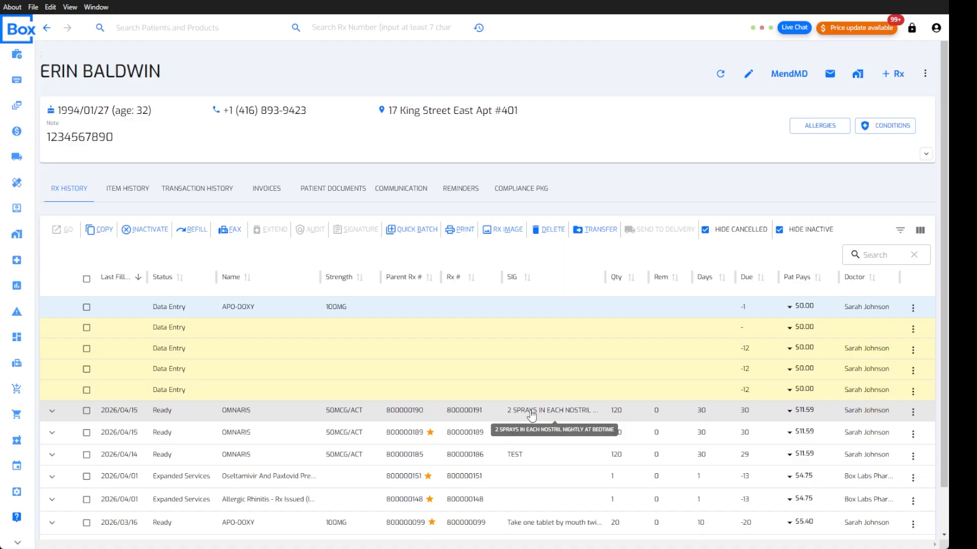
pyautogui.click(87, 410)
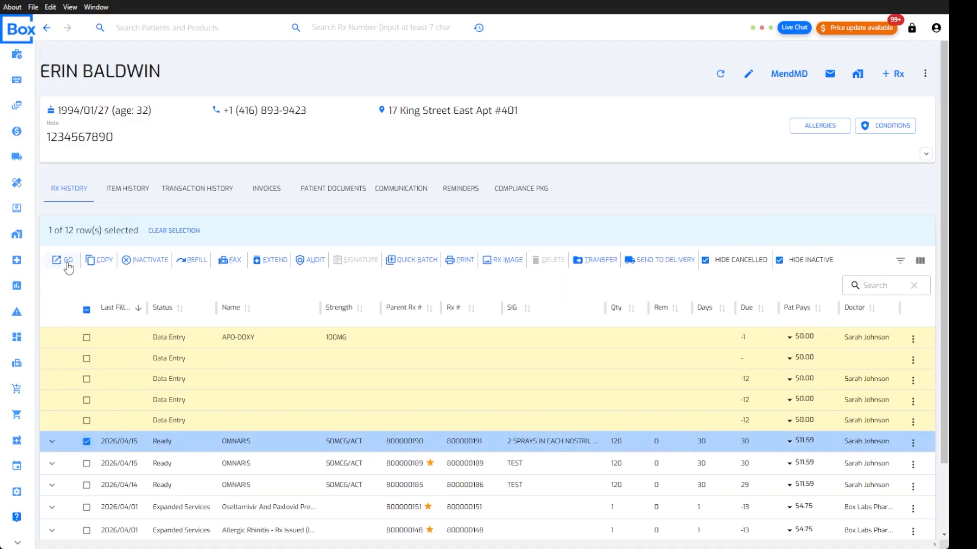
pyautogui.click(69, 265)
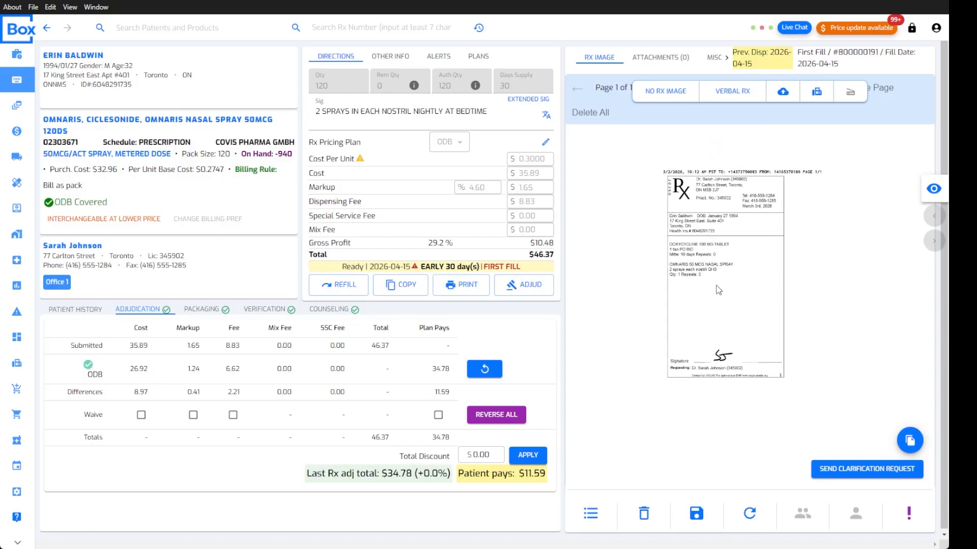
pyautogui.click(661, 60)
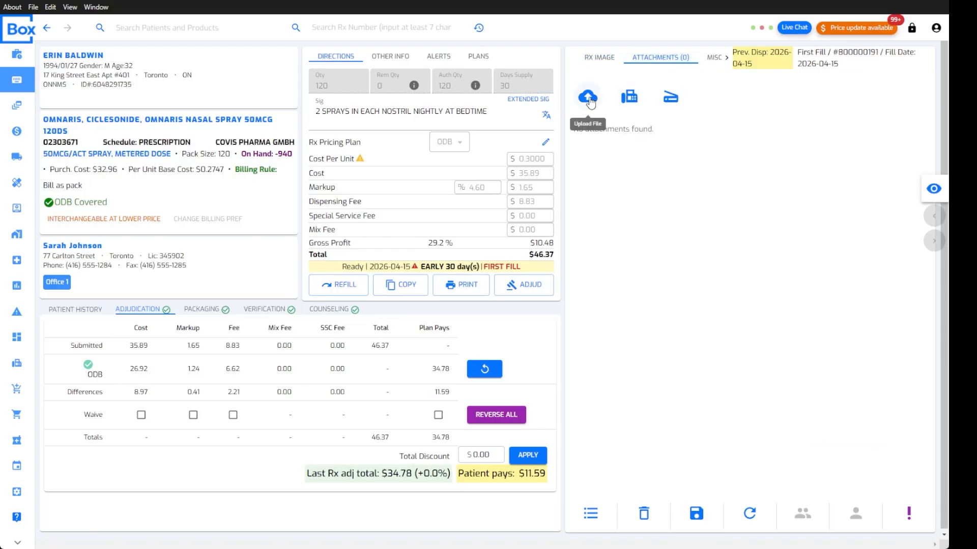
pyautogui.click(714, 60)
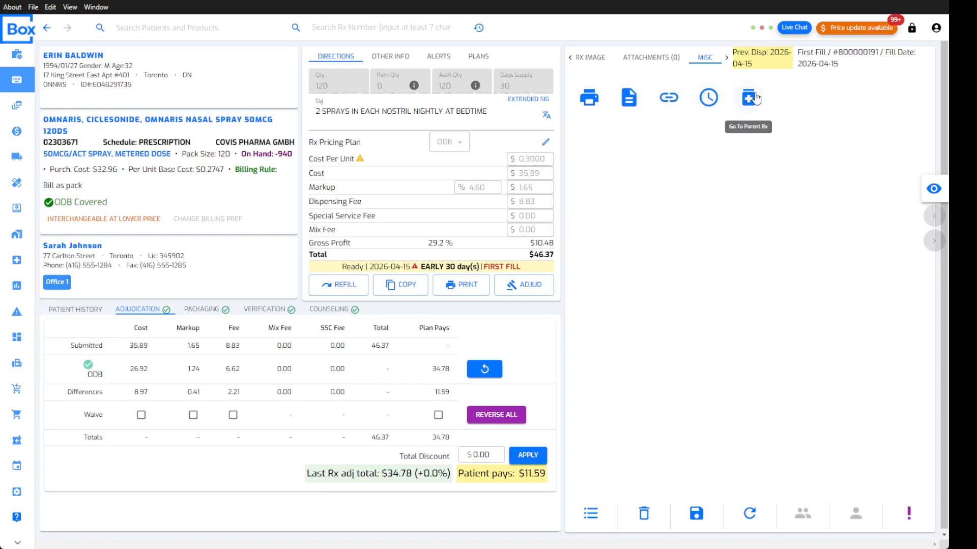
pyautogui.click(727, 59)
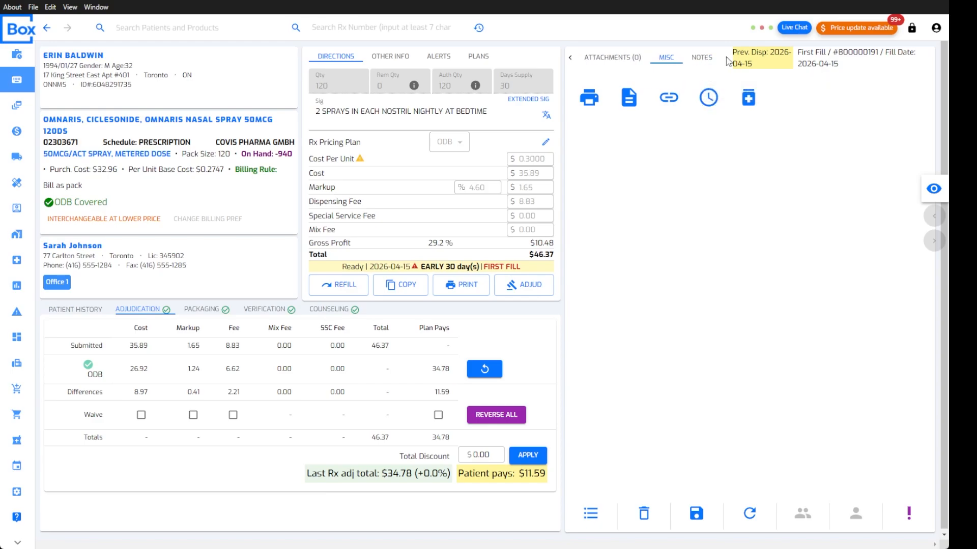
pyautogui.click(701, 63)
pyautogui.click(668, 59)
pyautogui.click(702, 58)
pyautogui.click(610, 64)
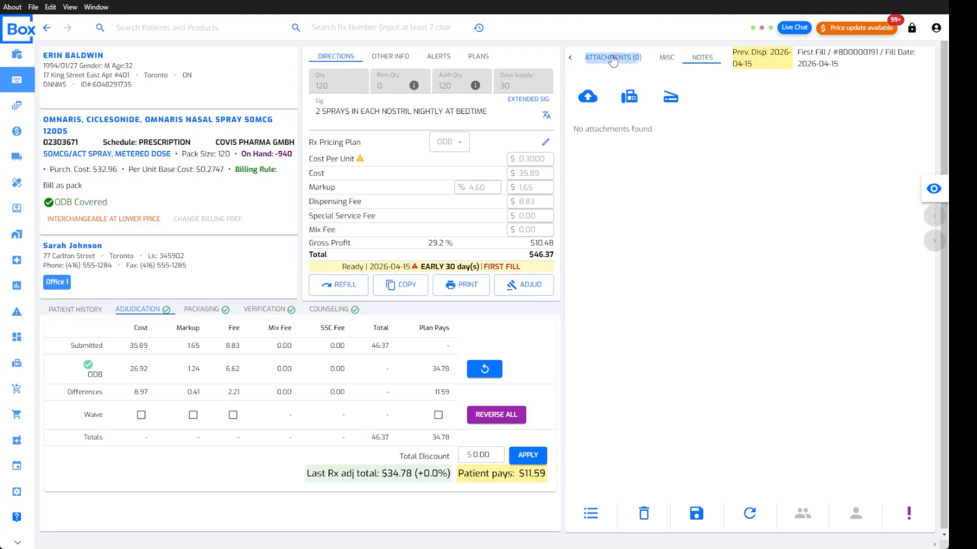
pyautogui.click(571, 59)
pyautogui.click(599, 60)
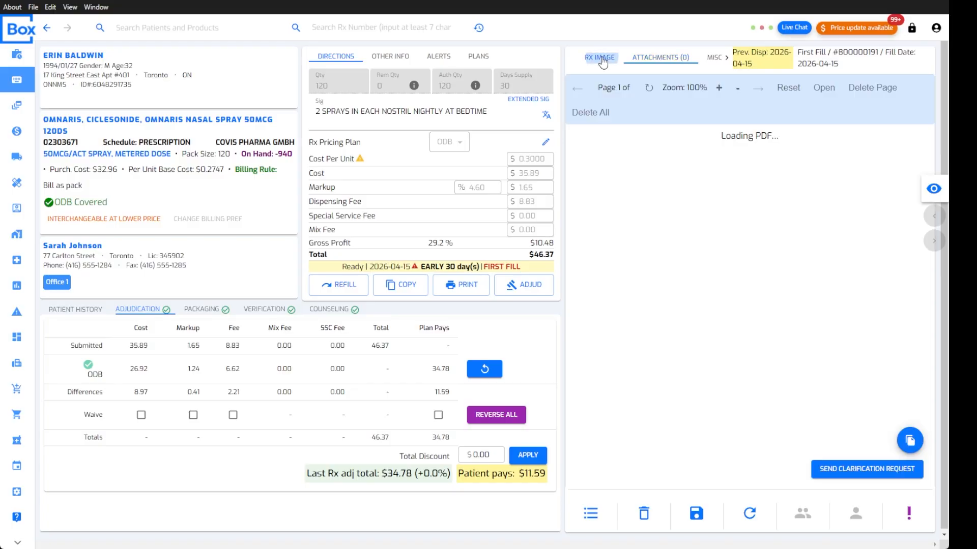
pyautogui.moveTo(730, 290); pyautogui.dragTo(740, 308)
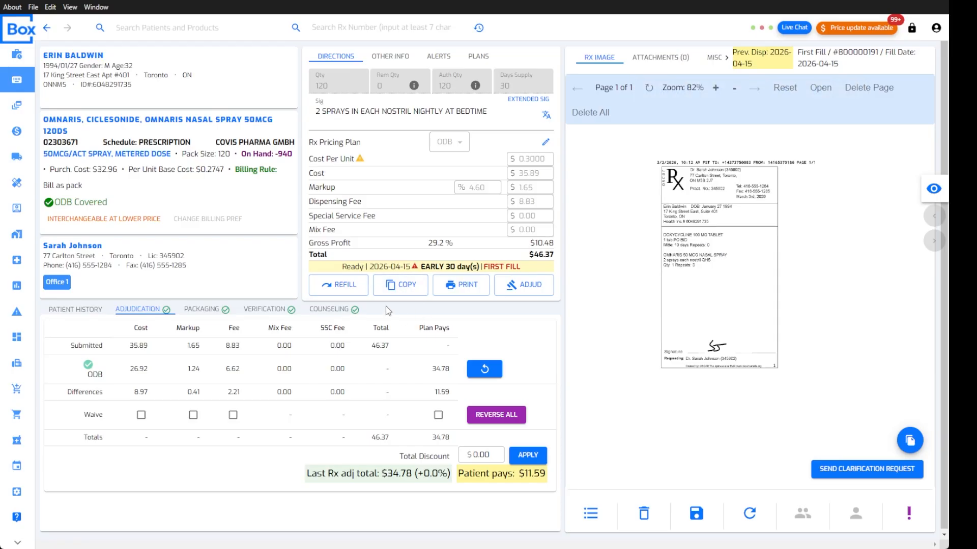
pyautogui.click(461, 288)
pyautogui.click(441, 207)
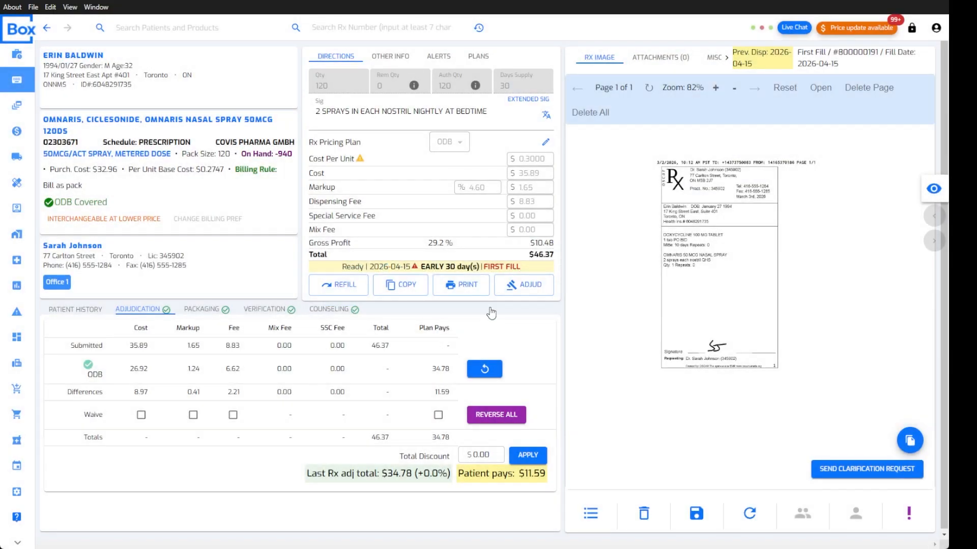
pyautogui.click(463, 287)
pyautogui.click(420, 191)
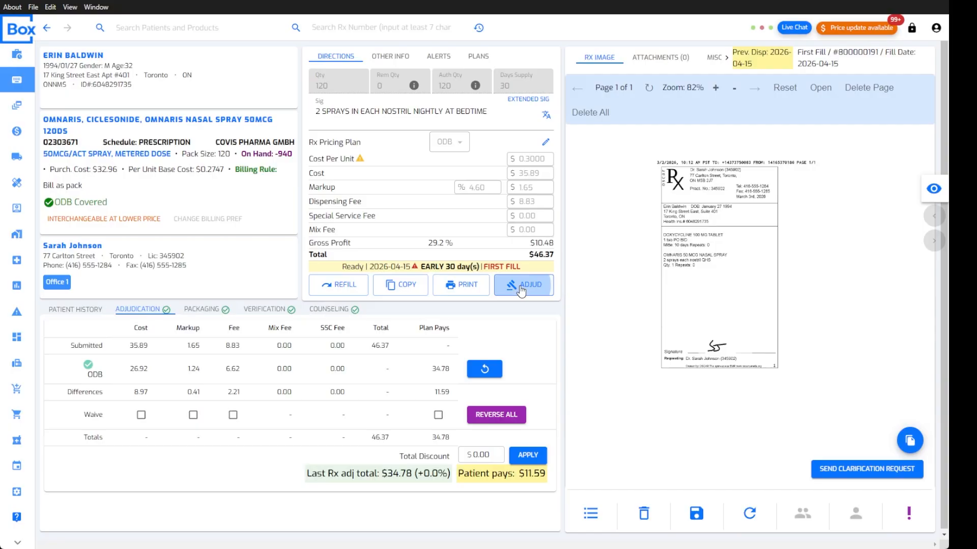
pyautogui.click(518, 283)
pyautogui.click(876, 446)
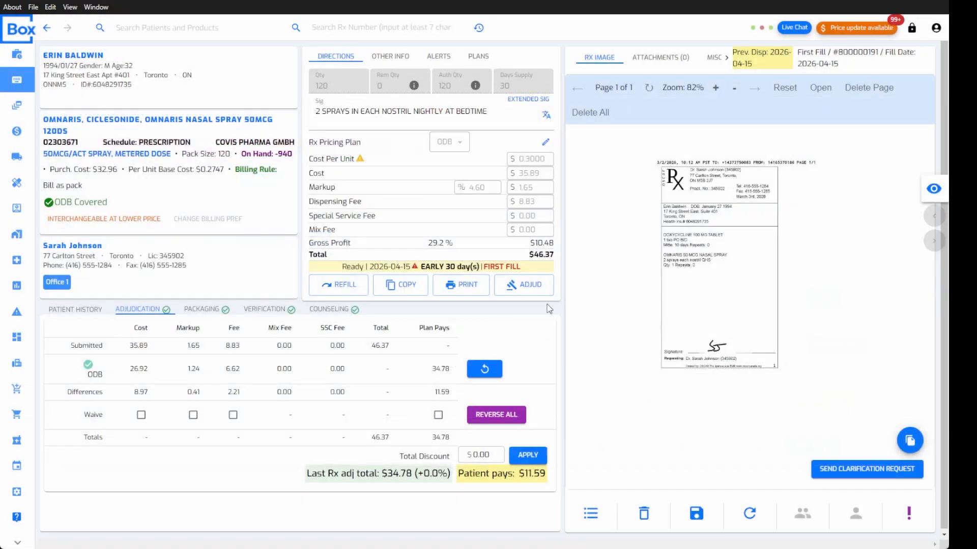